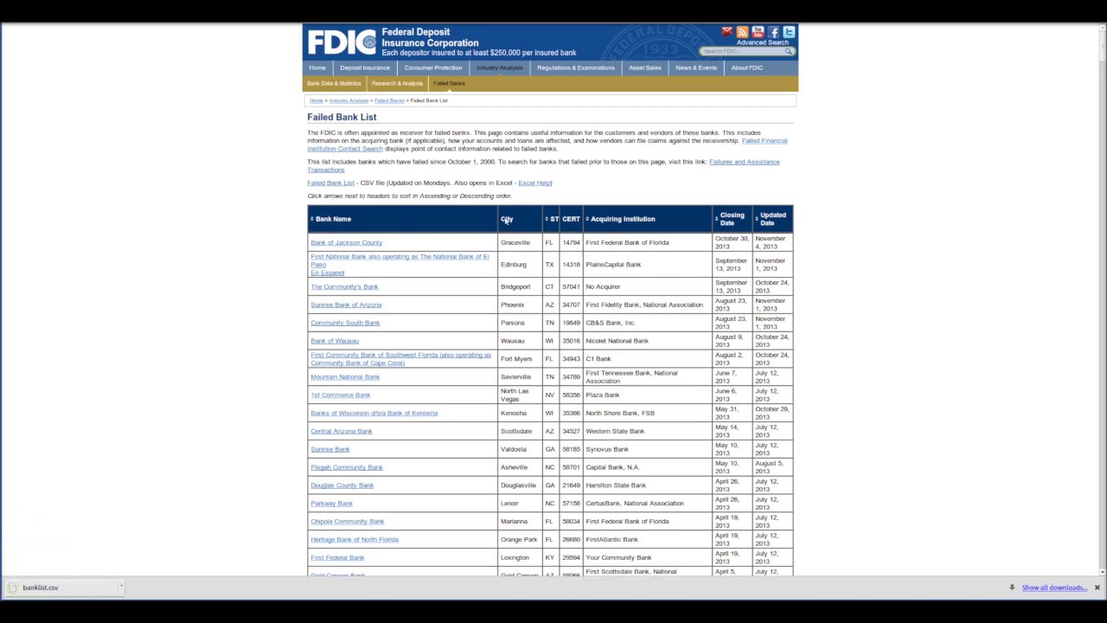
{"action": "scroll", "coordinate": [637, 262], "scroll_direction": "down", "scroll_amount": 2}
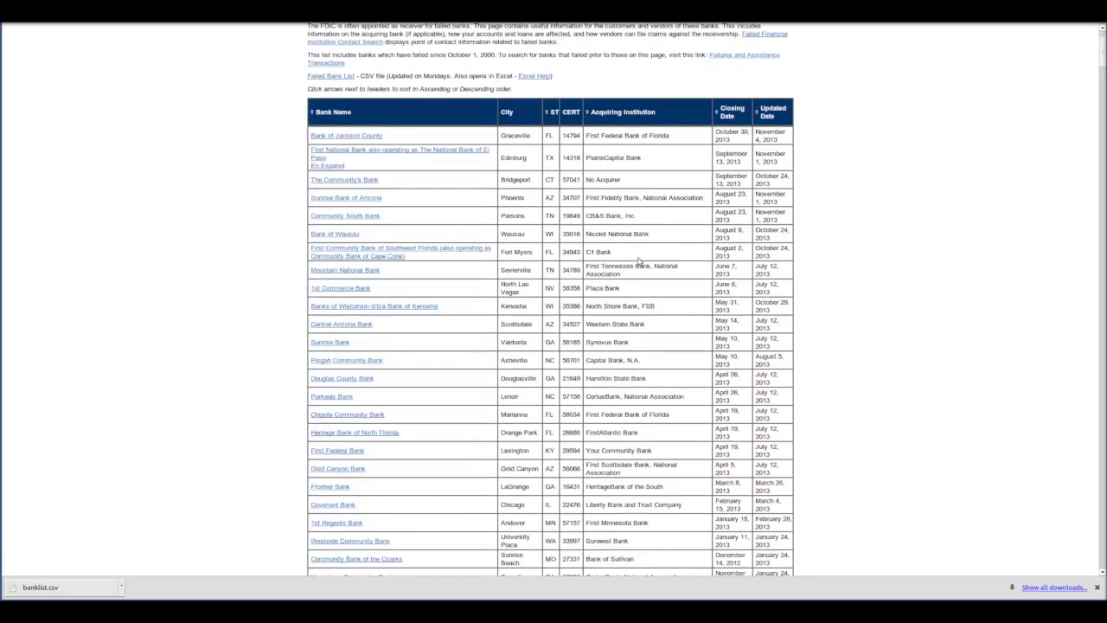
{"action": "scroll", "coordinate": [637, 262], "scroll_direction": "up", "scroll_amount": 2}
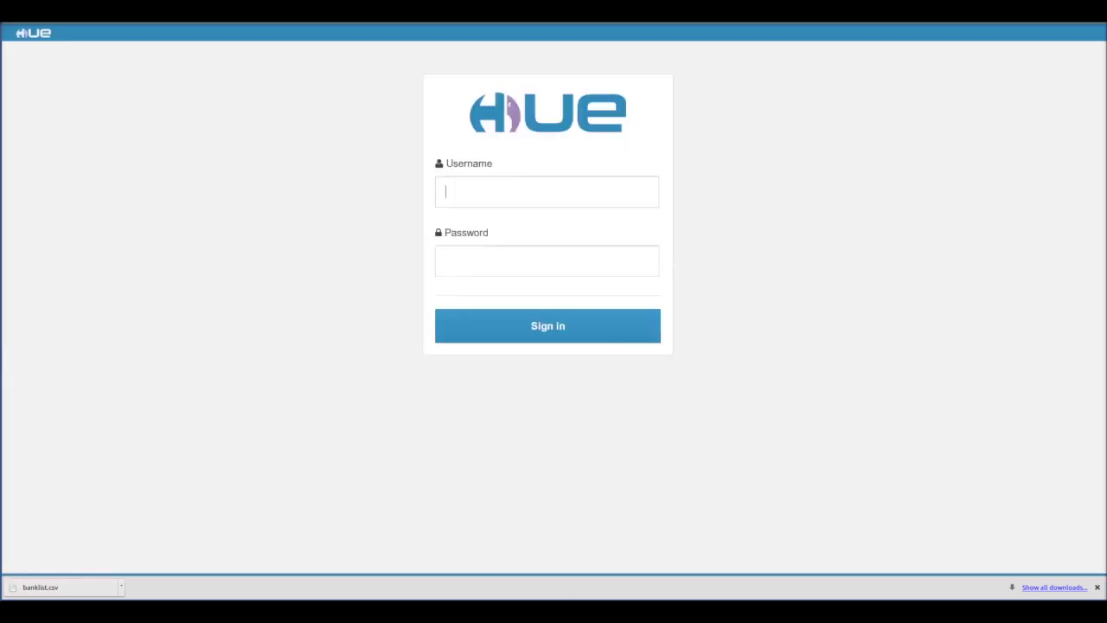
Sign in to Hue with the account username and its saved password
{"action": "key", "text": "Down"}
{"action": "type", "text": "rom"}
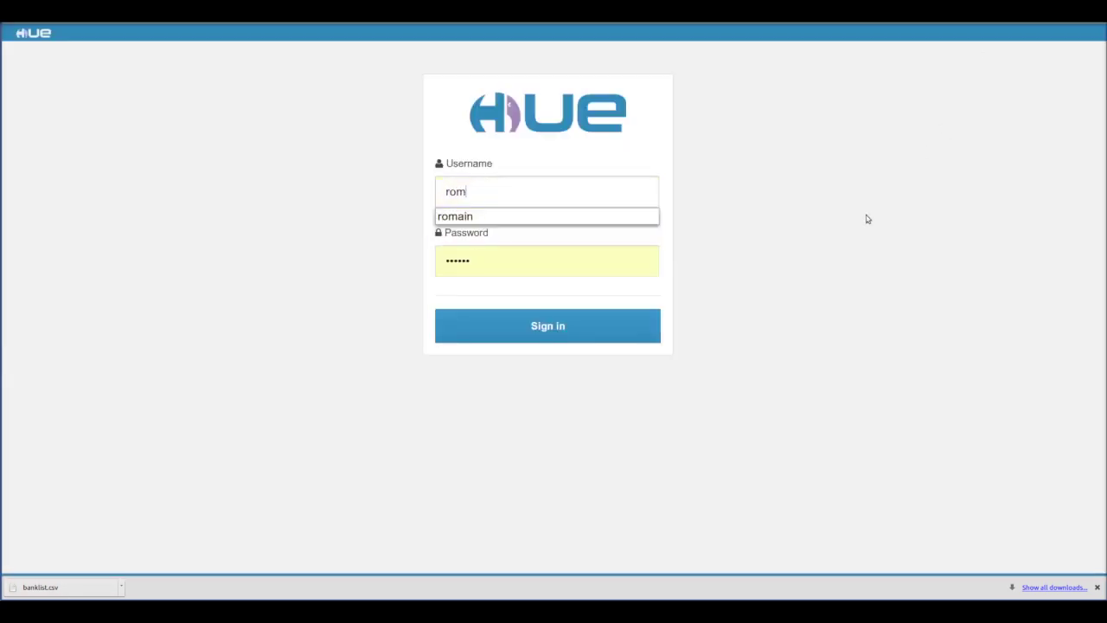
{"action": "key", "text": "Tab"}
{"action": "key", "text": "Return"}
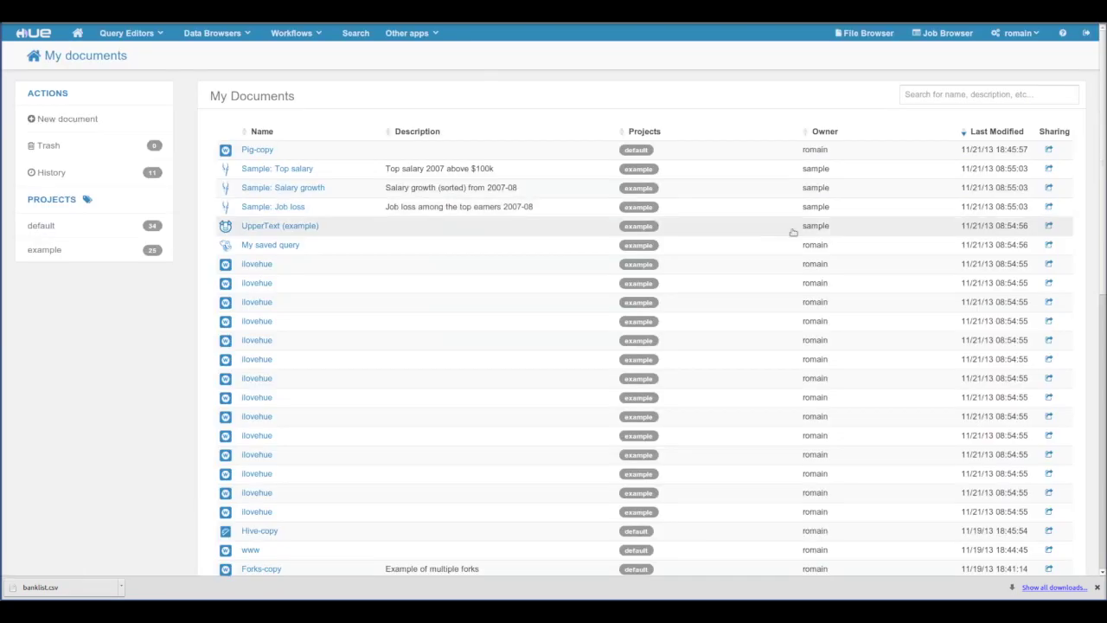
Open the hive folder in the File Browser and examine the header row of banklist_headers.csv
{"action": "left_click", "coordinate": [862, 36]}
{"action": "left_click", "coordinate": [147, 280]}
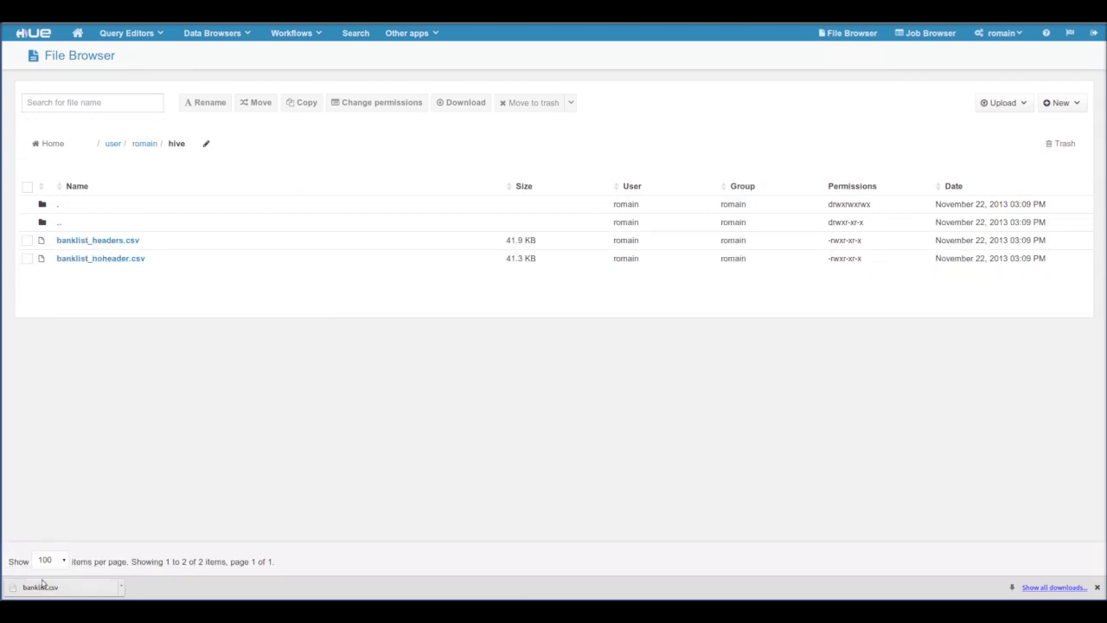
{"action": "left_click", "coordinate": [98, 241]}
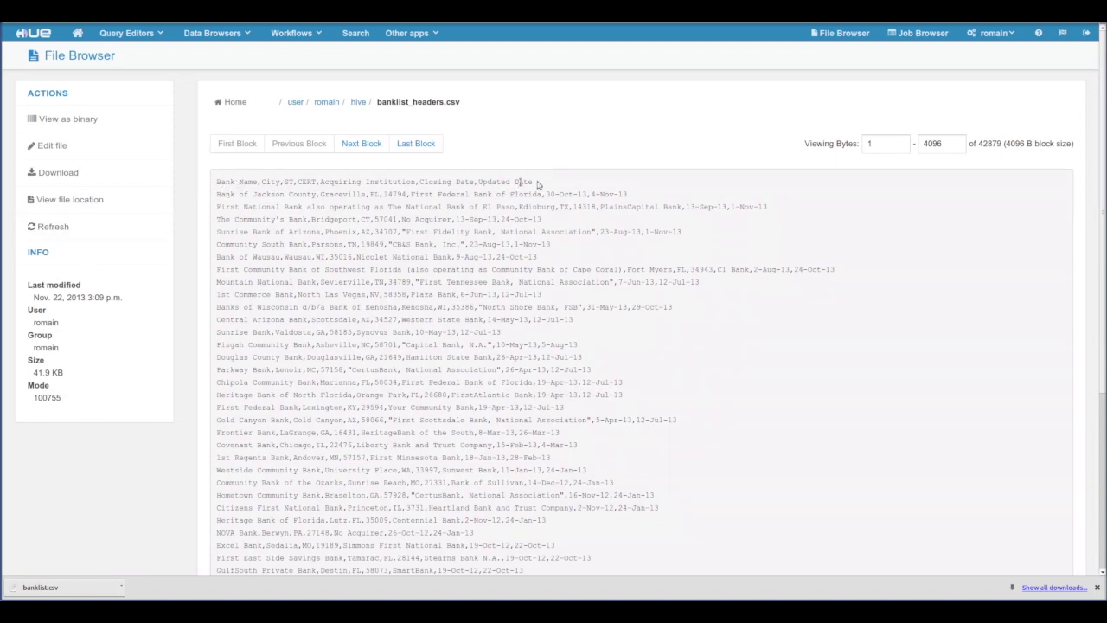
{"action": "left_click_drag", "start_coordinate": [536, 184], "coordinate": [203, 182]}
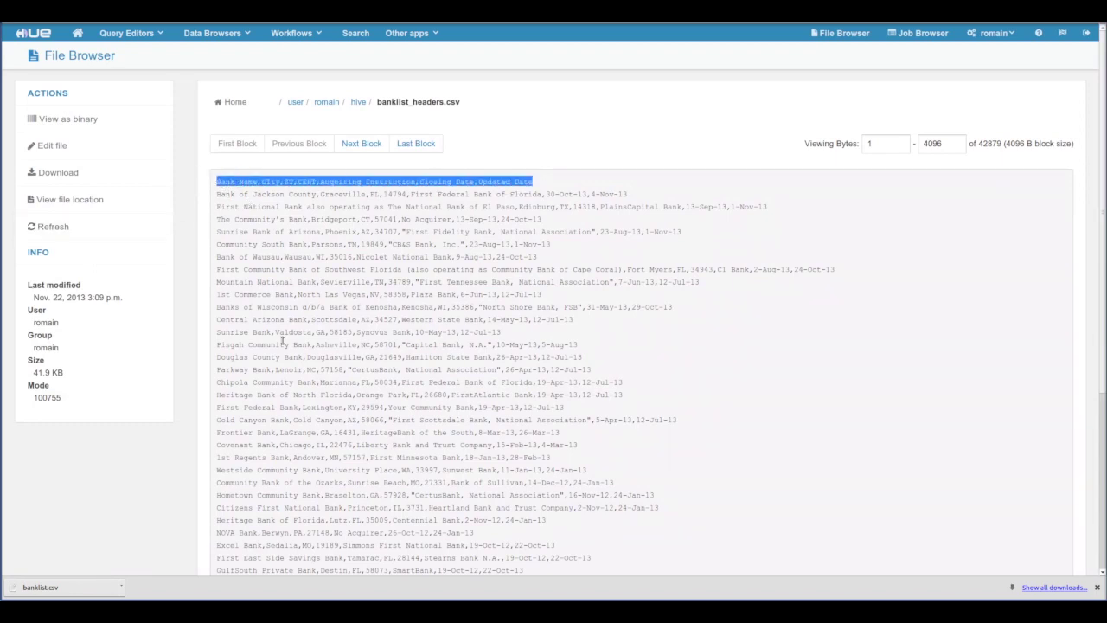
{"action": "left_click", "coordinate": [359, 102]}
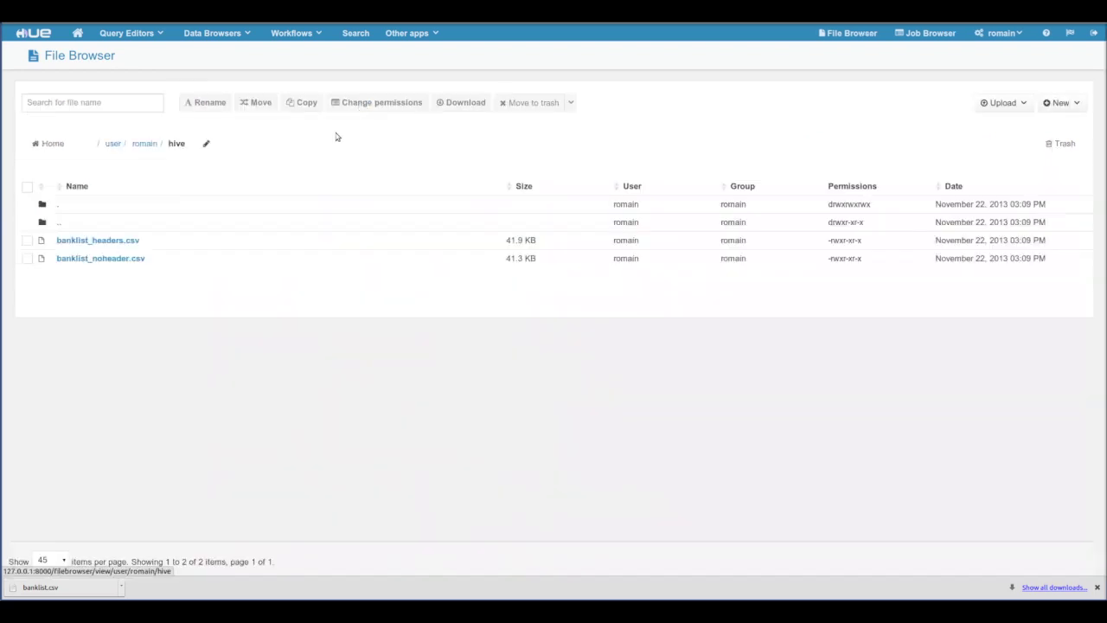
Examine the first rows of banklist_noheader.csv and return to the hive folder
{"action": "left_click", "coordinate": [122, 259]}
{"action": "left_click_drag", "start_coordinate": [216, 180], "coordinate": [231, 308]}
{"action": "left_click", "coordinate": [454, 147]}
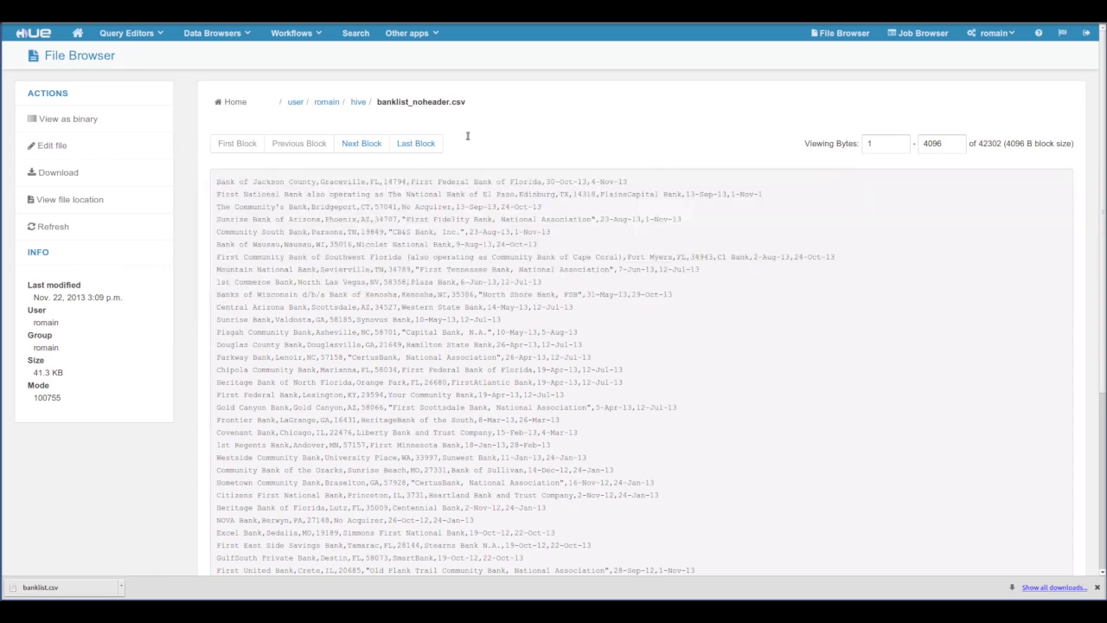
{"action": "left_click", "coordinate": [359, 102]}
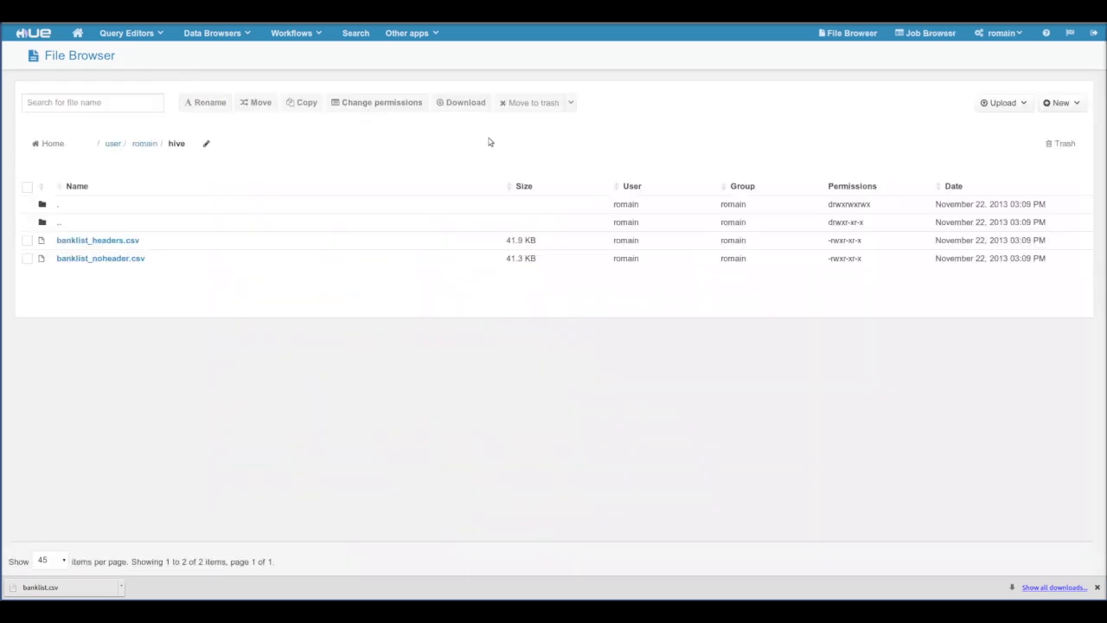
Open the Metastore tables and start creating a new table from a file in the default database
{"action": "left_click", "coordinate": [235, 39]}
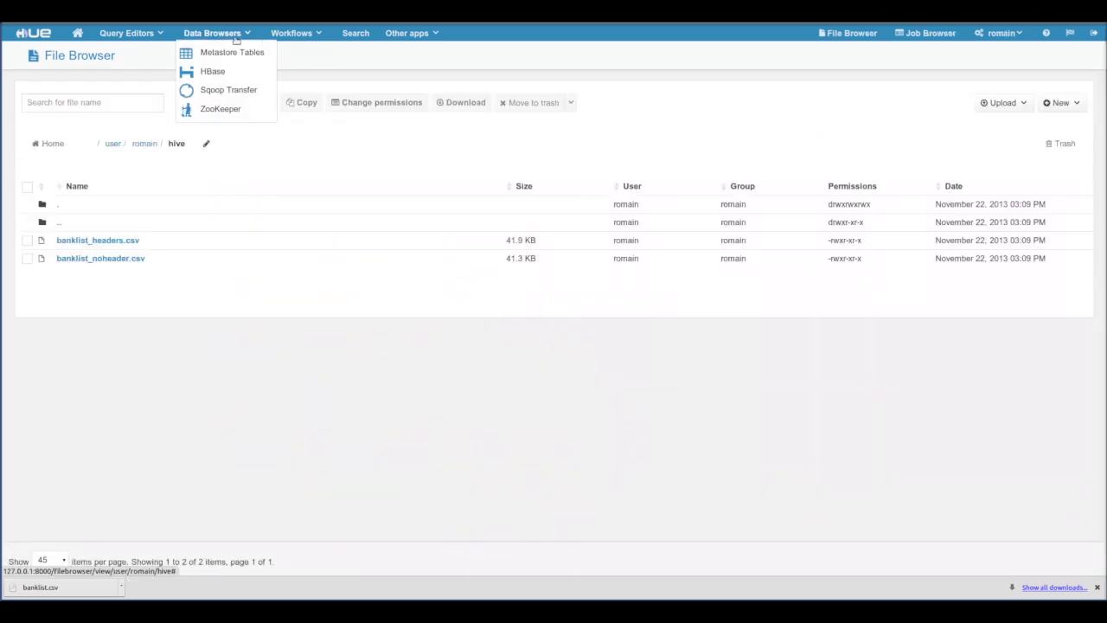
{"action": "left_click", "coordinate": [230, 53]}
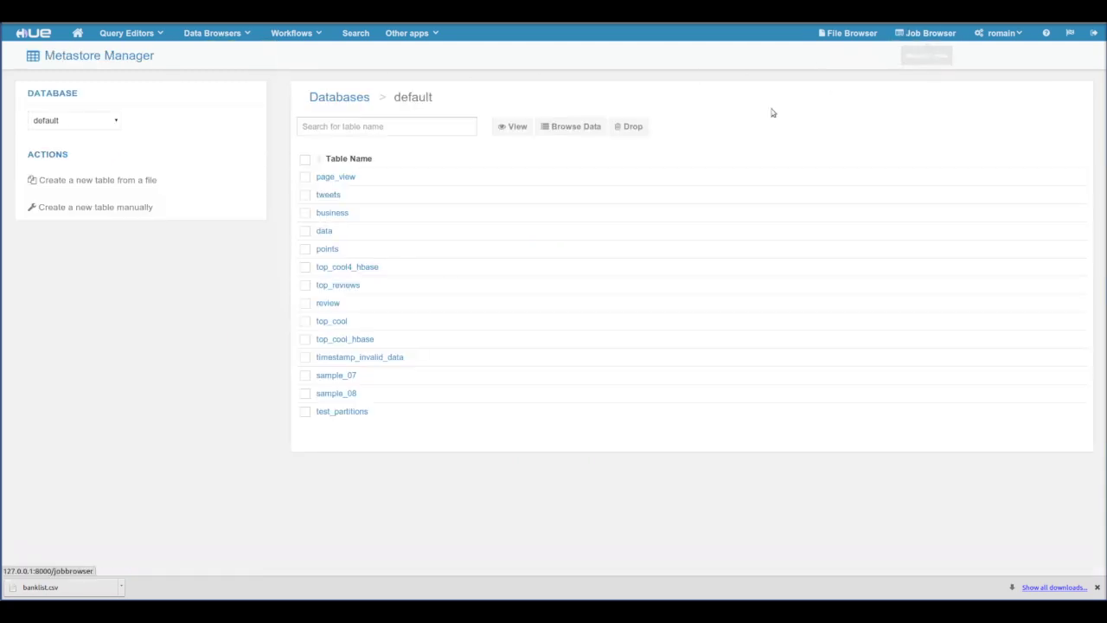
{"action": "left_click", "coordinate": [231, 180]}
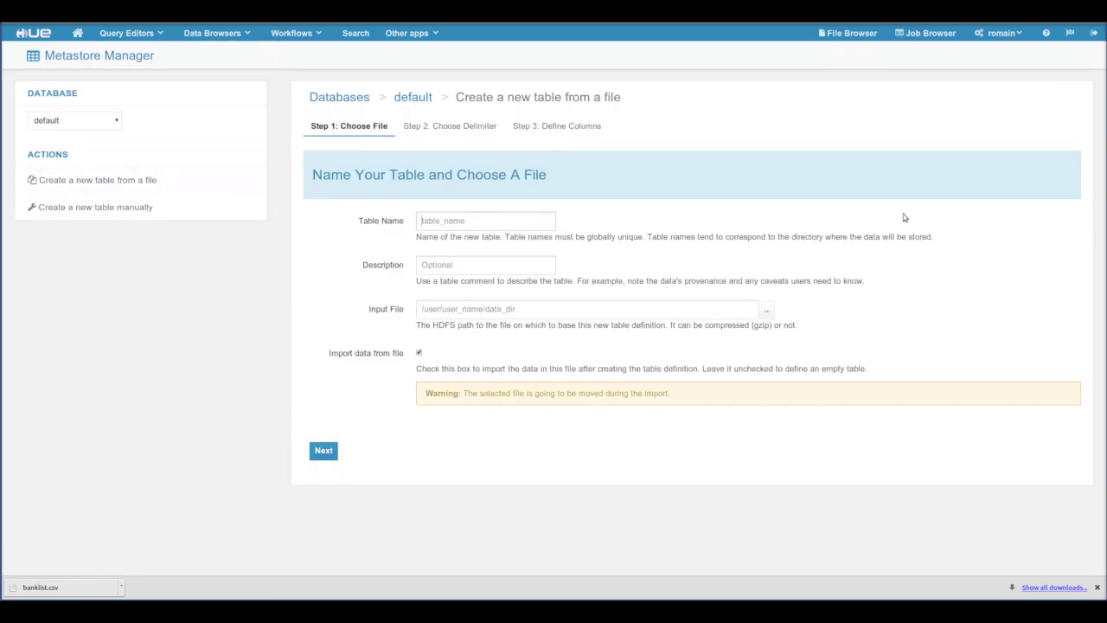
Name the new table banks, choose banklist_noheader.csv from the hive folder as input file, and continue to the delimiter choice
{"action": "type", "text": "banks"}
{"action": "left_click", "coordinate": [767, 310]}
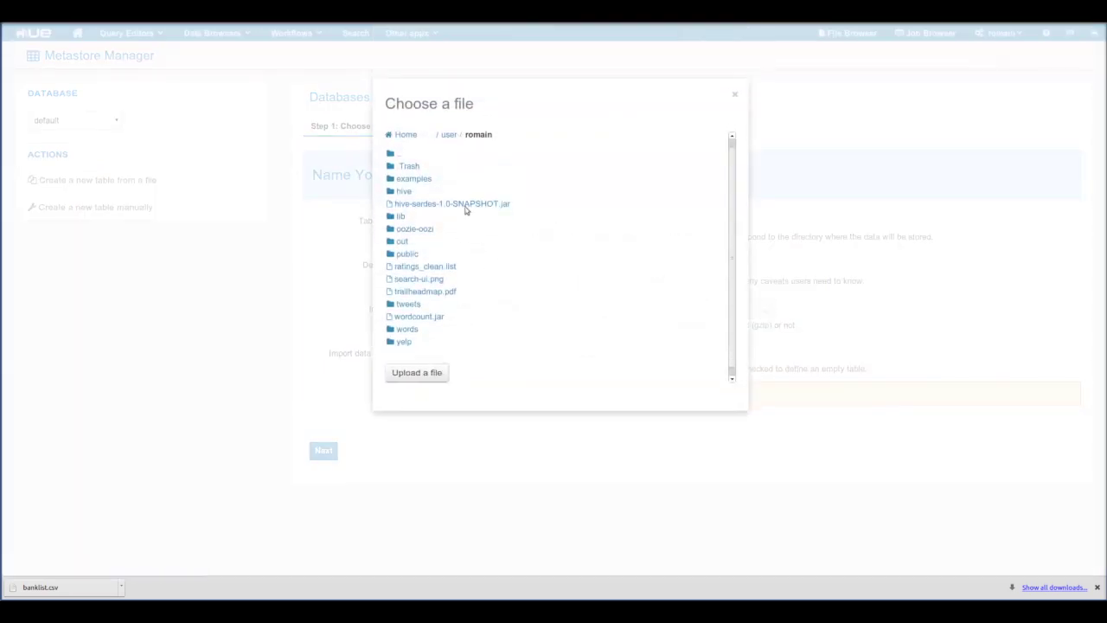
{"action": "left_click", "coordinate": [405, 191]}
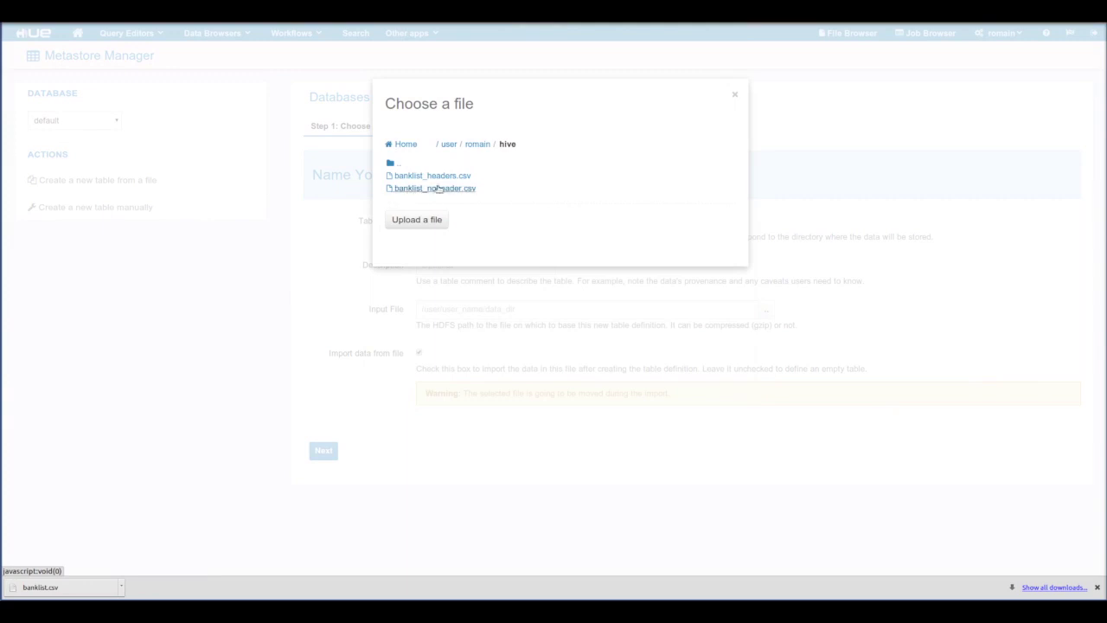
{"action": "left_click", "coordinate": [443, 189]}
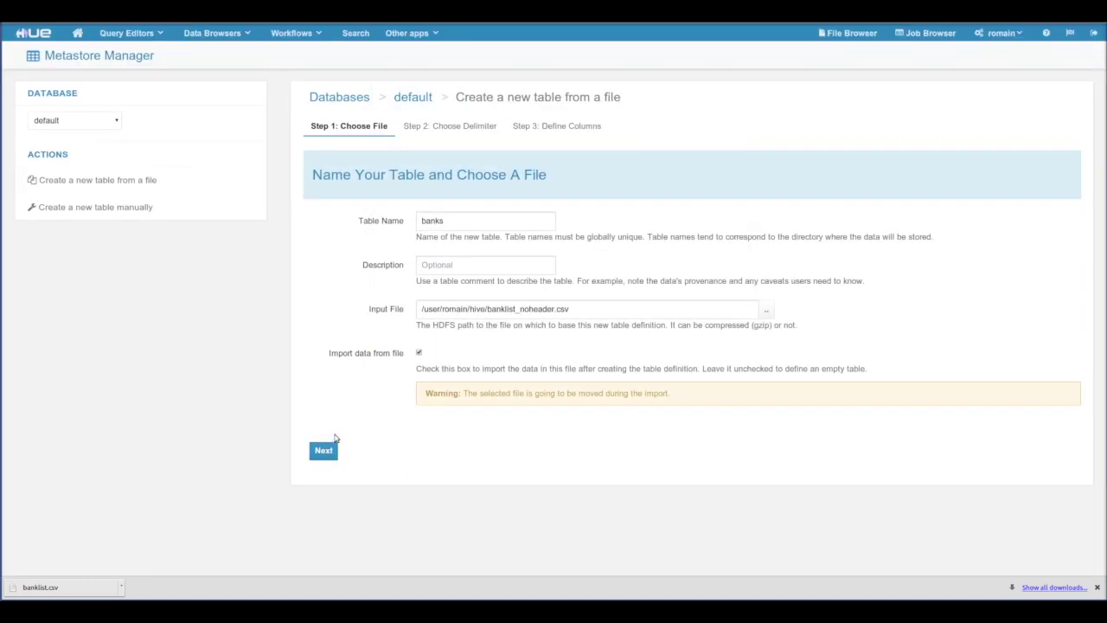
{"action": "left_click", "coordinate": [323, 451]}
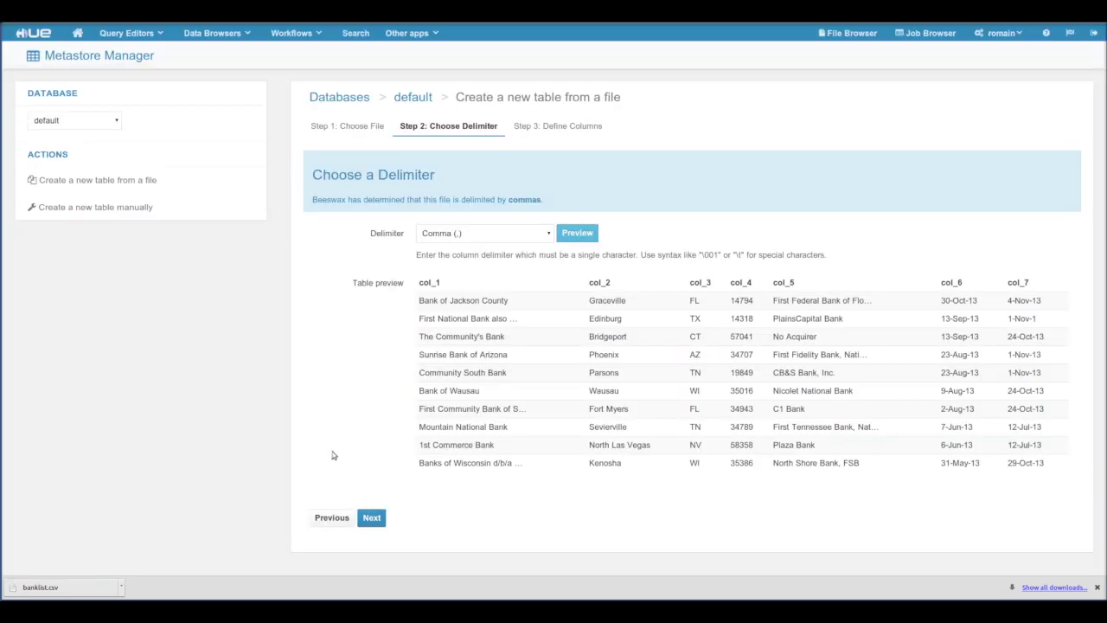
Review the detected delimiter, keep Comma (,), and continue to the column definitions
{"action": "left_click", "coordinate": [1095, 586]}
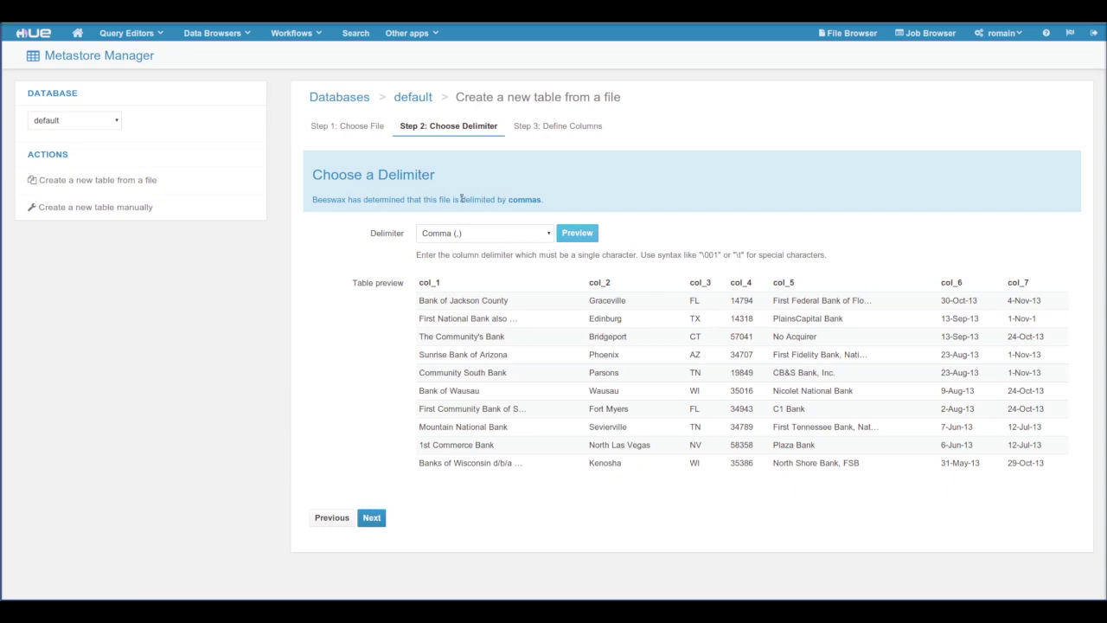
{"action": "left_click_drag", "start_coordinate": [359, 200], "coordinate": [543, 200]}
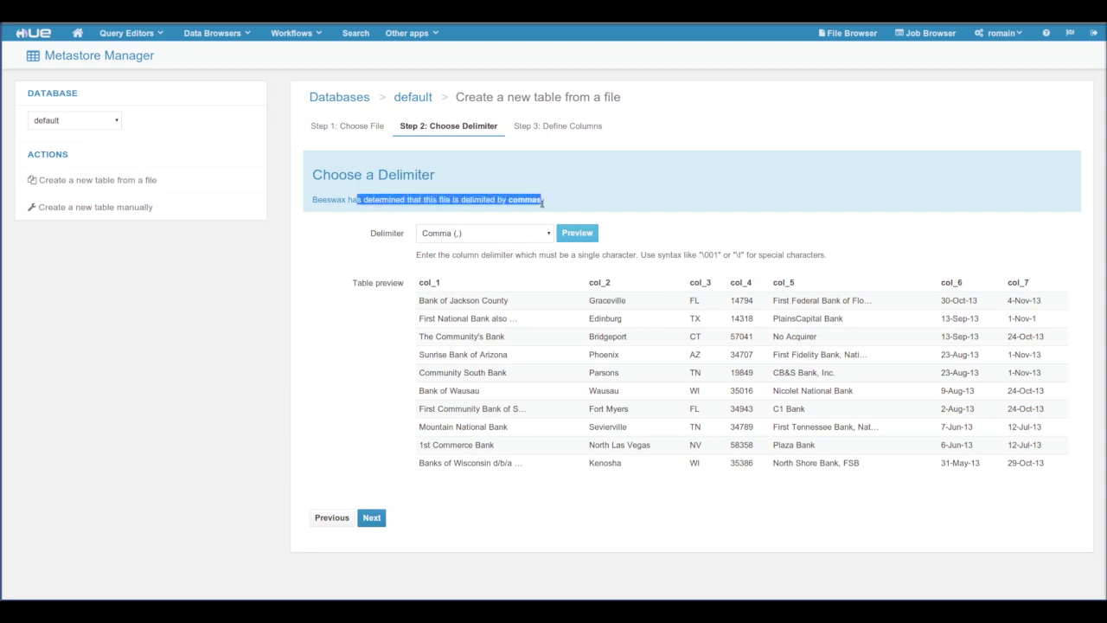
{"action": "left_click", "coordinate": [524, 221]}
{"action": "left_click", "coordinate": [548, 233]}
{"action": "left_click", "coordinate": [549, 233]}
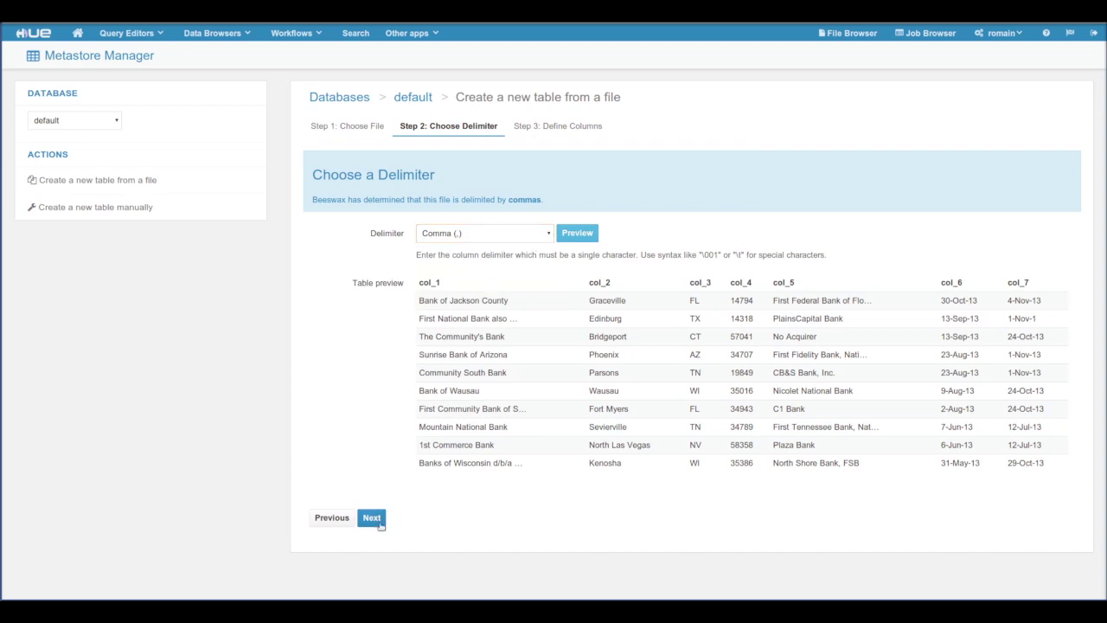
{"action": "left_click", "coordinate": [372, 519]}
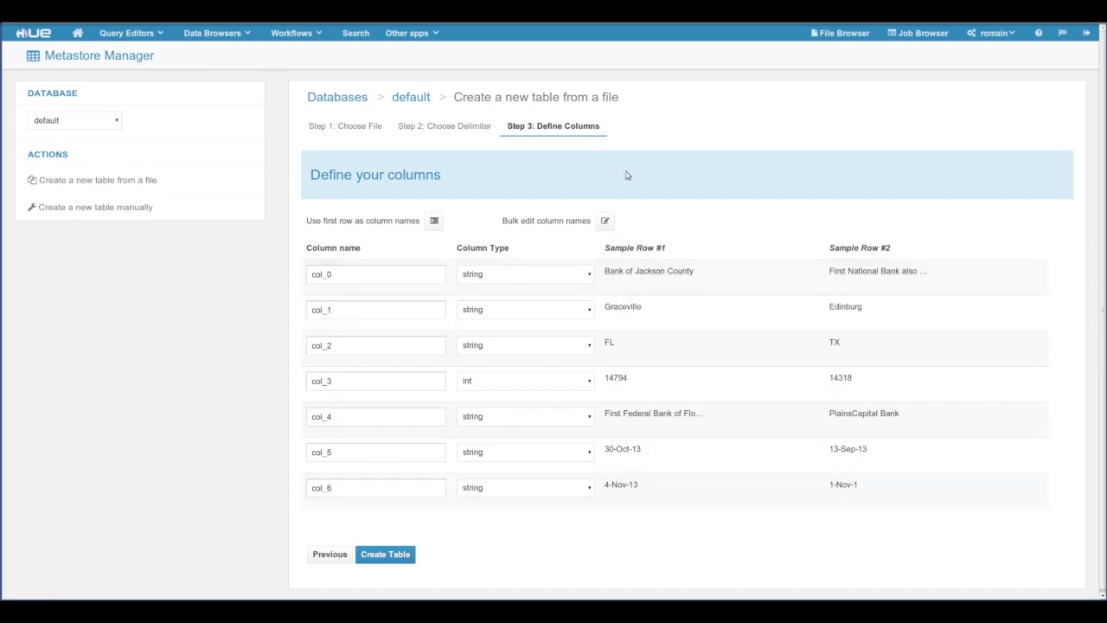
Copy the header row from banklist_headers.csv in the File Browser and return to the column definitions
{"action": "left_click", "coordinate": [843, 33]}
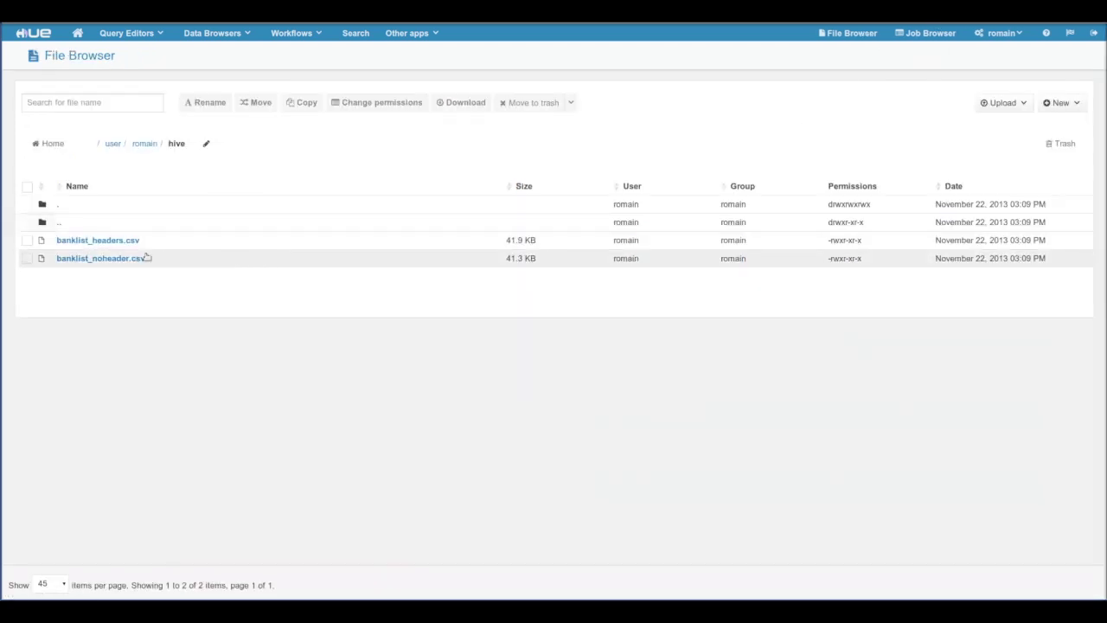
{"action": "left_click", "coordinate": [113, 241]}
{"action": "triple_click", "coordinate": [308, 181]}
{"action": "key", "text": "ctrl+c"}
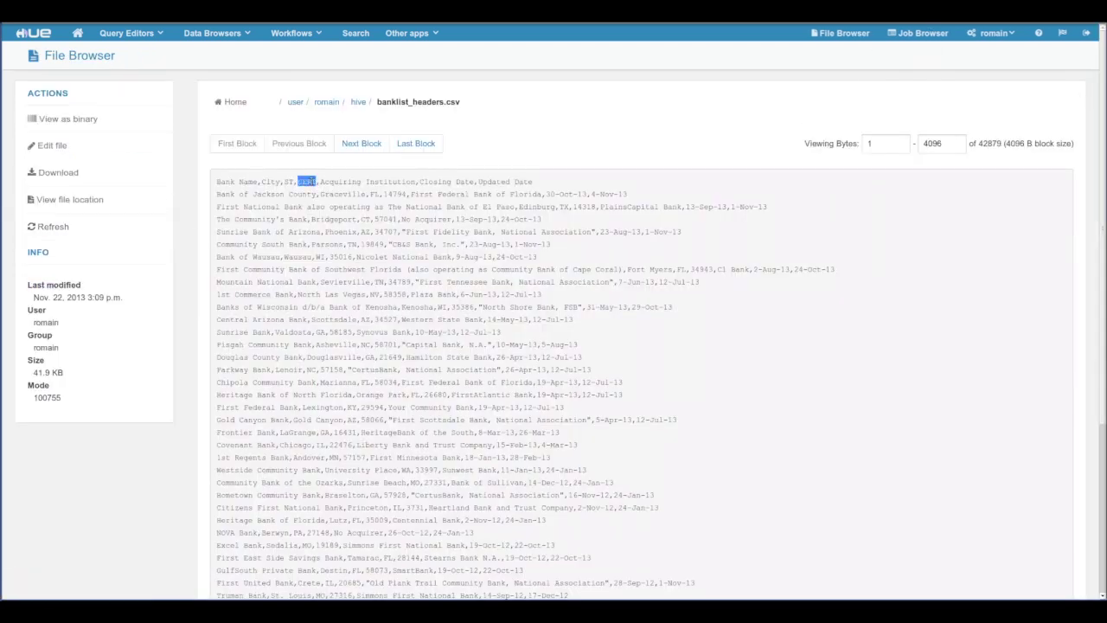
{"action": "key", "text": "alt+Left"}
{"action": "key", "text": "alt+Left"}
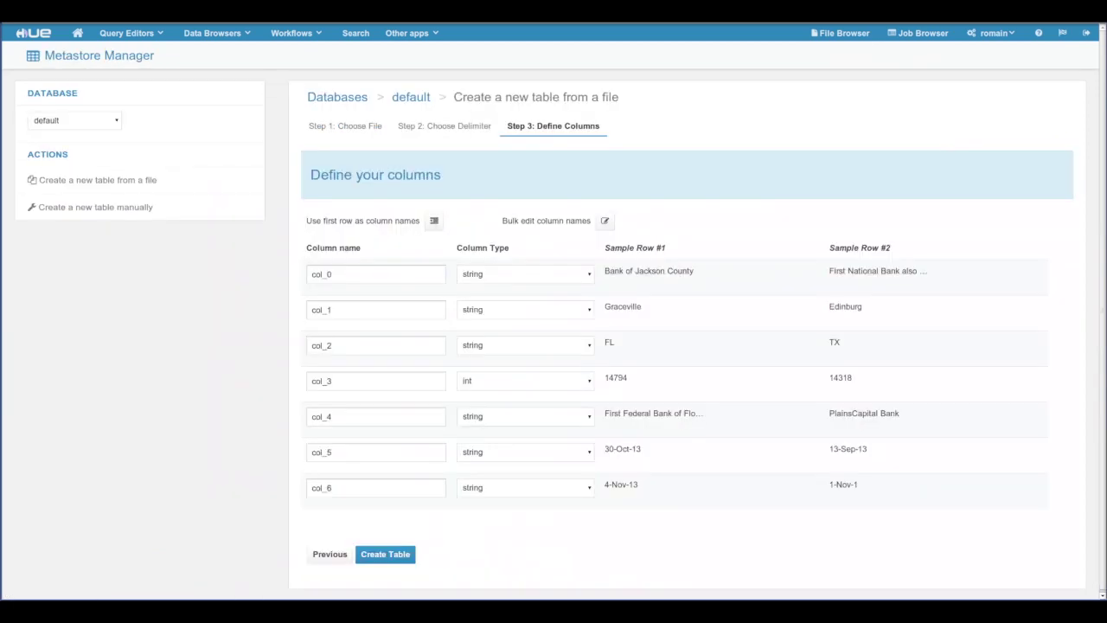
Rename the first column to BankName
{"action": "triple_click", "coordinate": [414, 277]}
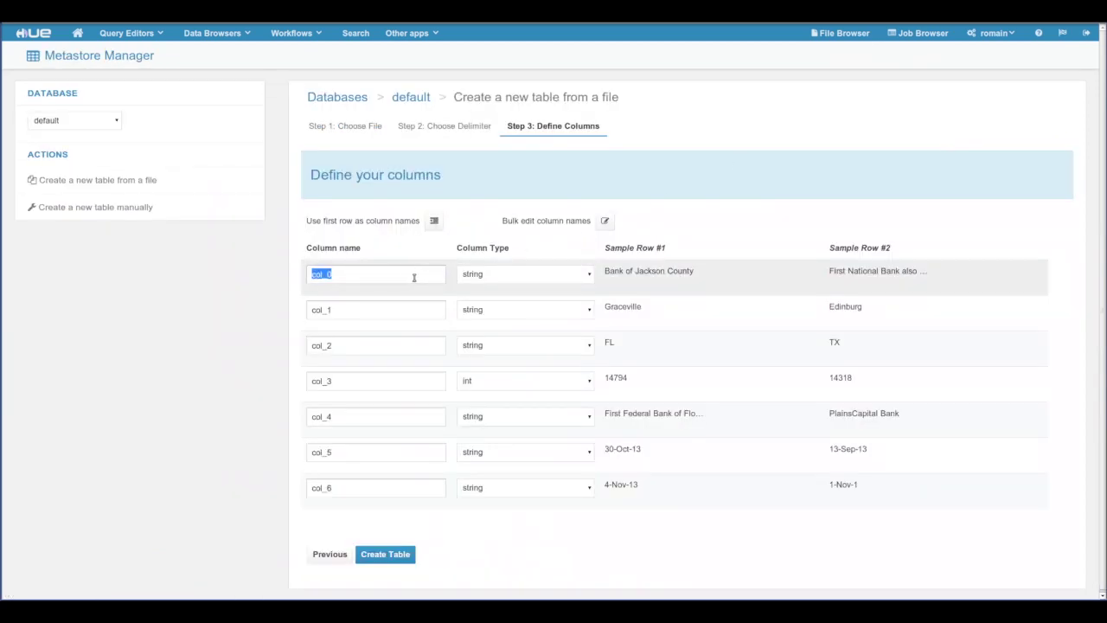
{"action": "type", "text": "BankN"}
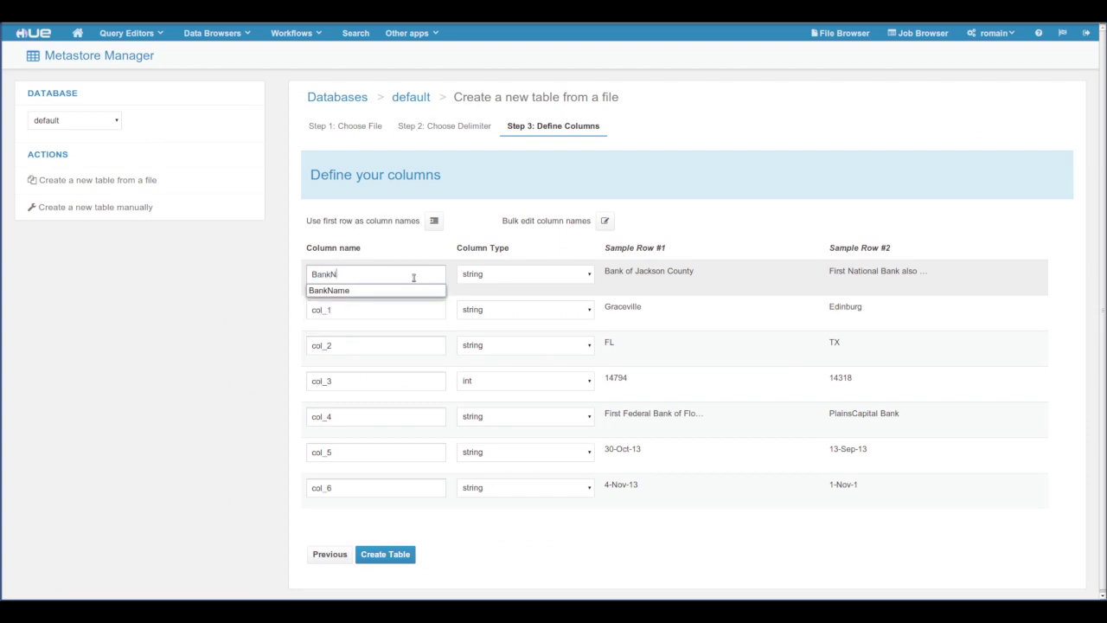
{"action": "type", "text": "ame"}
{"action": "left_click", "coordinate": [655, 221]}
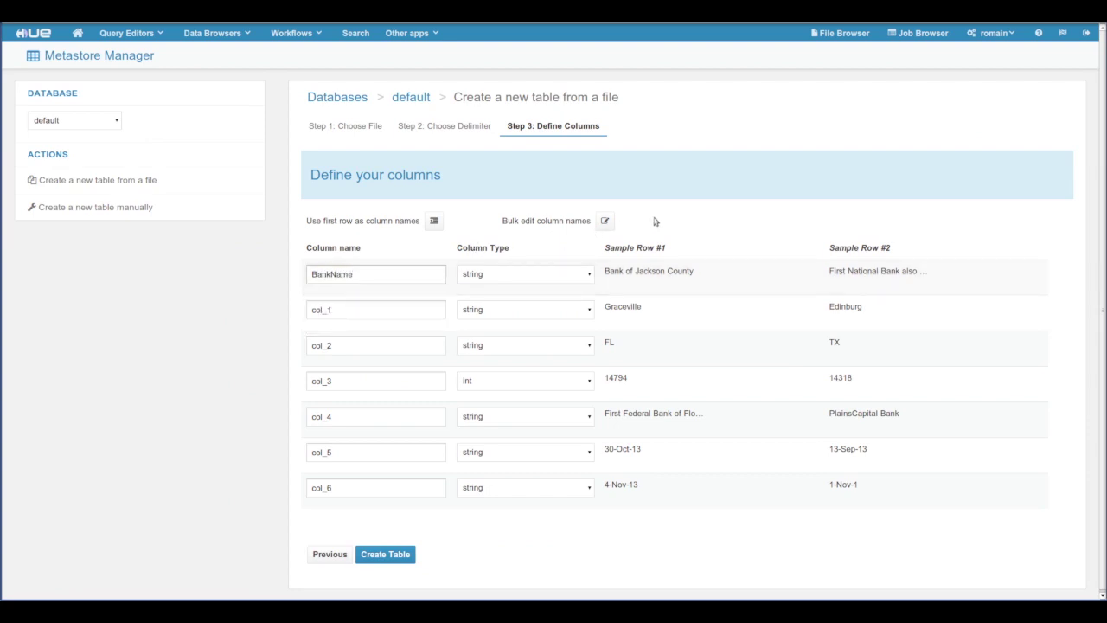
Bulk edit the column names to Bank Name, City, ST, CERT, Acquiring Institution, Closing Date and Updated Date
{"action": "left_click", "coordinate": [607, 221]}
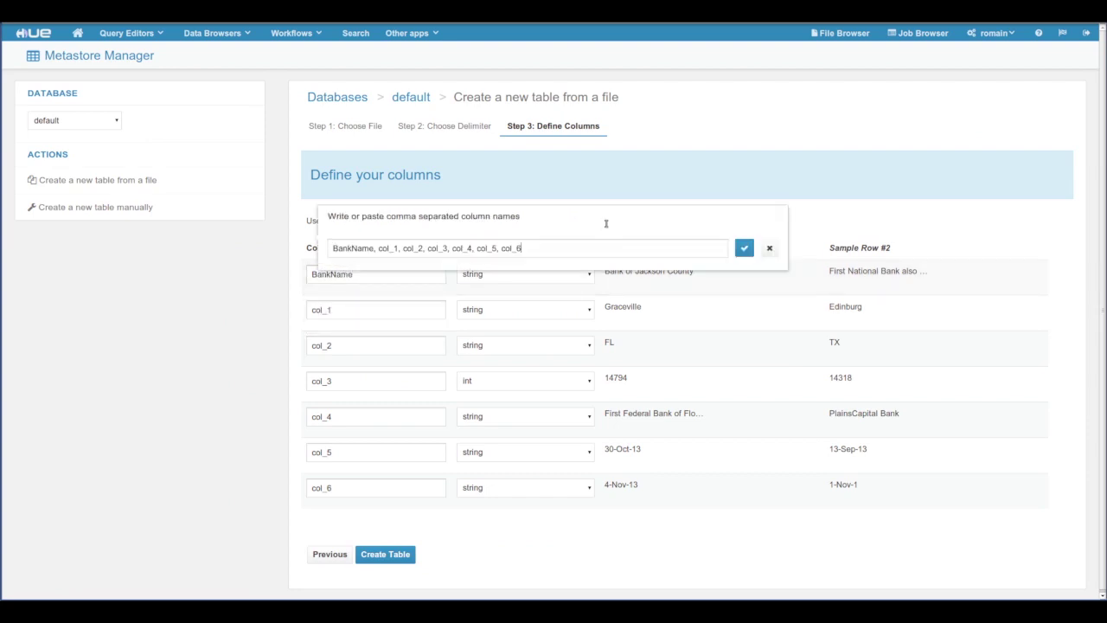
{"action": "key", "text": "ctrl+a"}
{"action": "key", "text": "ctrl+v"}
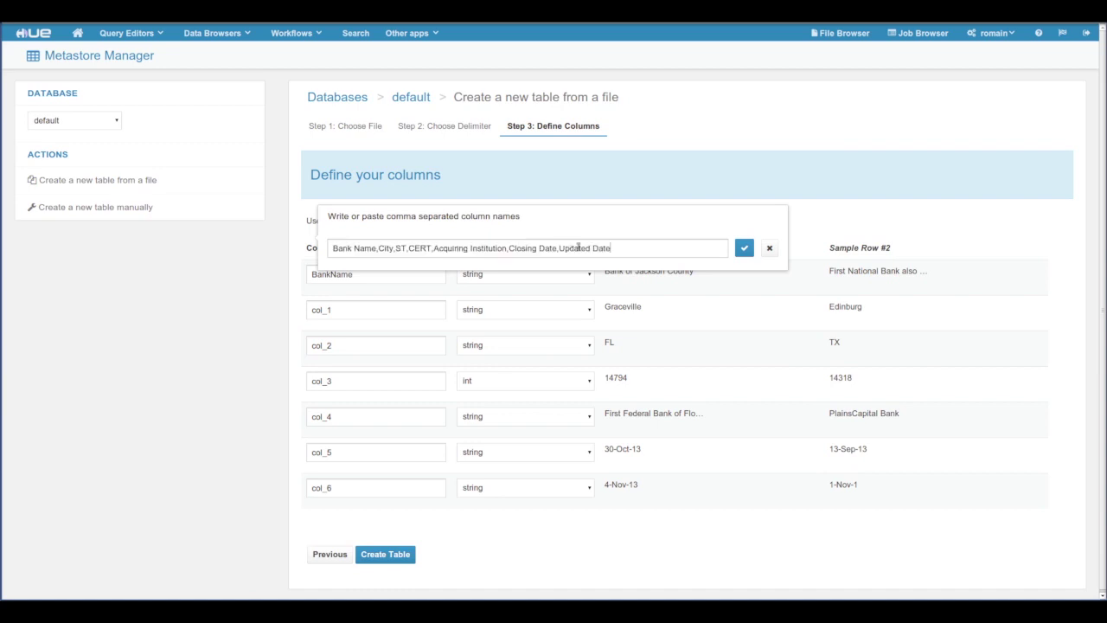
{"action": "left_click", "coordinate": [745, 249]}
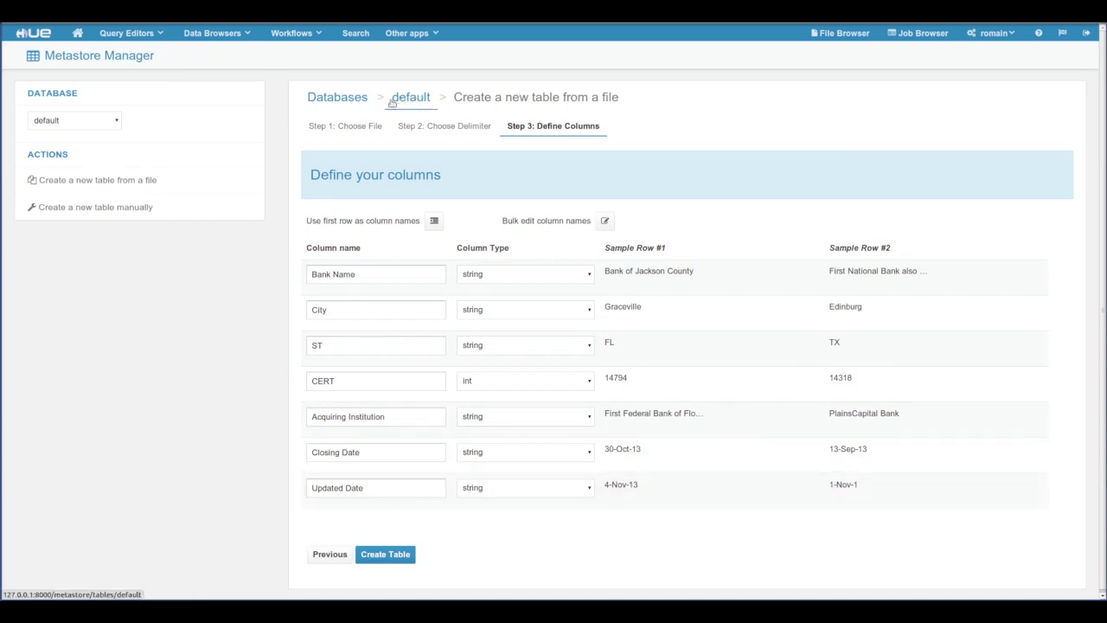
Restart creating a table from a file, name it banks, and choose banklist_headers.csv from the hive folder as input file
{"action": "left_click", "coordinate": [139, 179]}
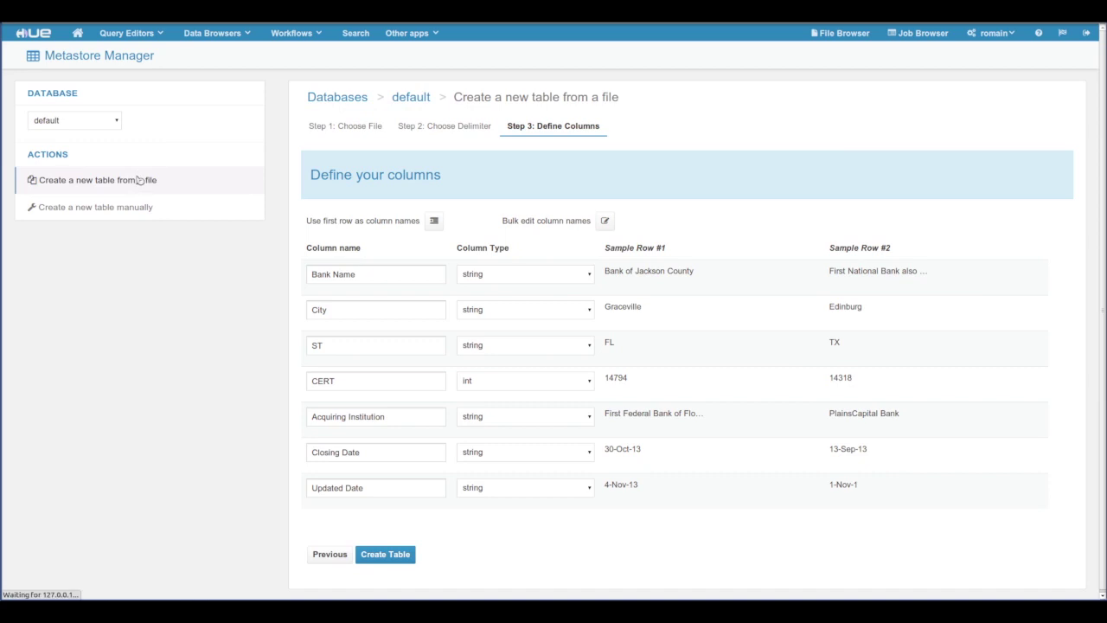
{"action": "left_click", "coordinate": [458, 218]}
{"action": "type", "text": "b"}
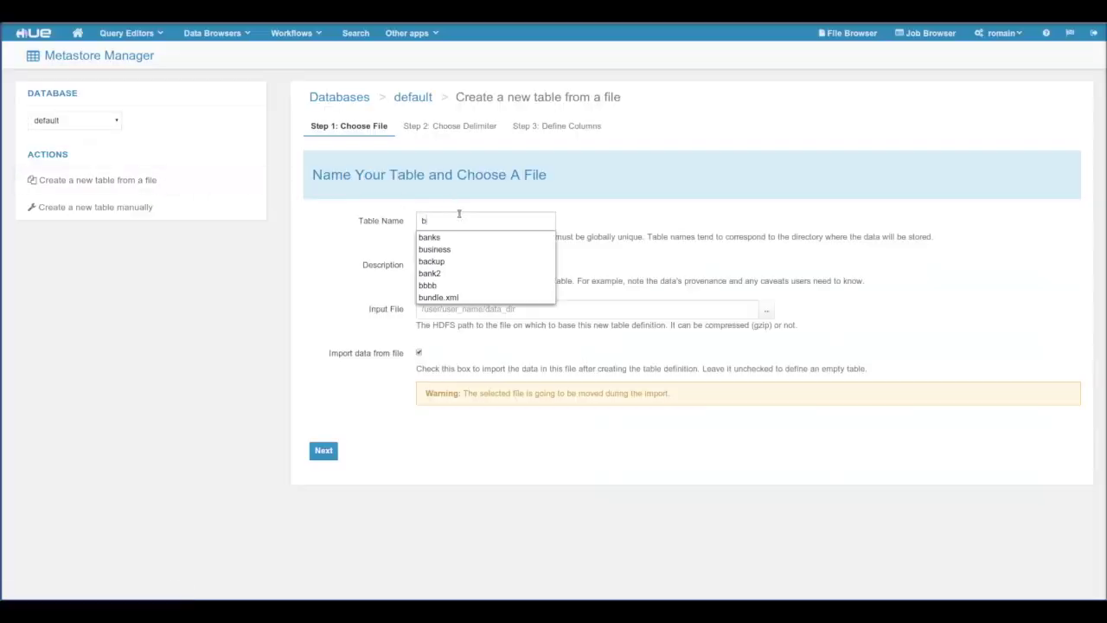
{"action": "type", "text": "ank"}
{"action": "key", "text": "Return"}
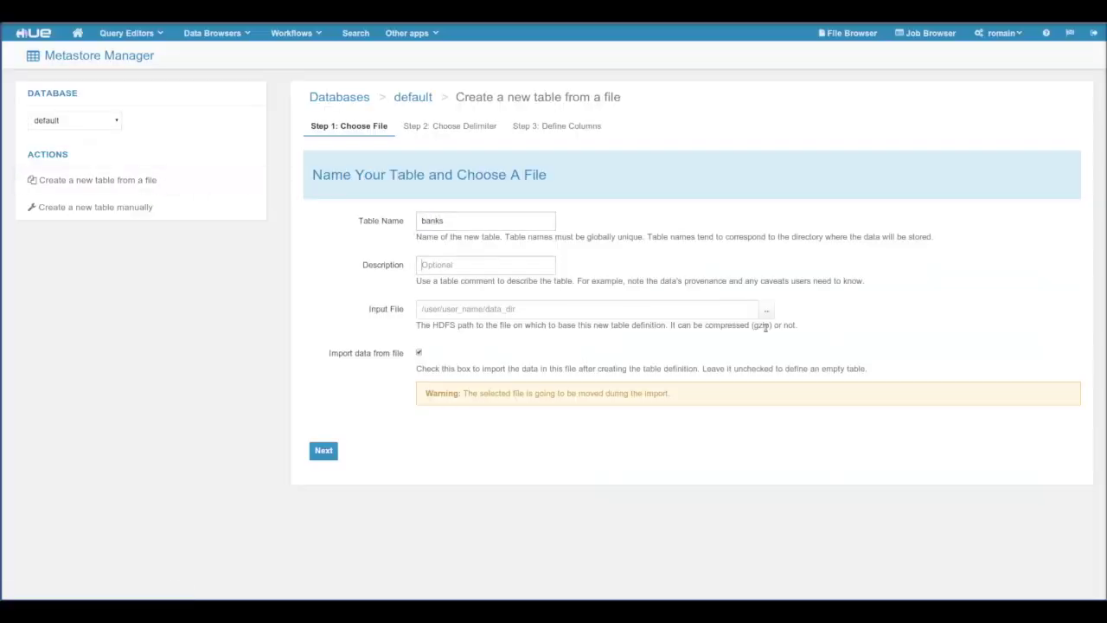
{"action": "left_click", "coordinate": [767, 309]}
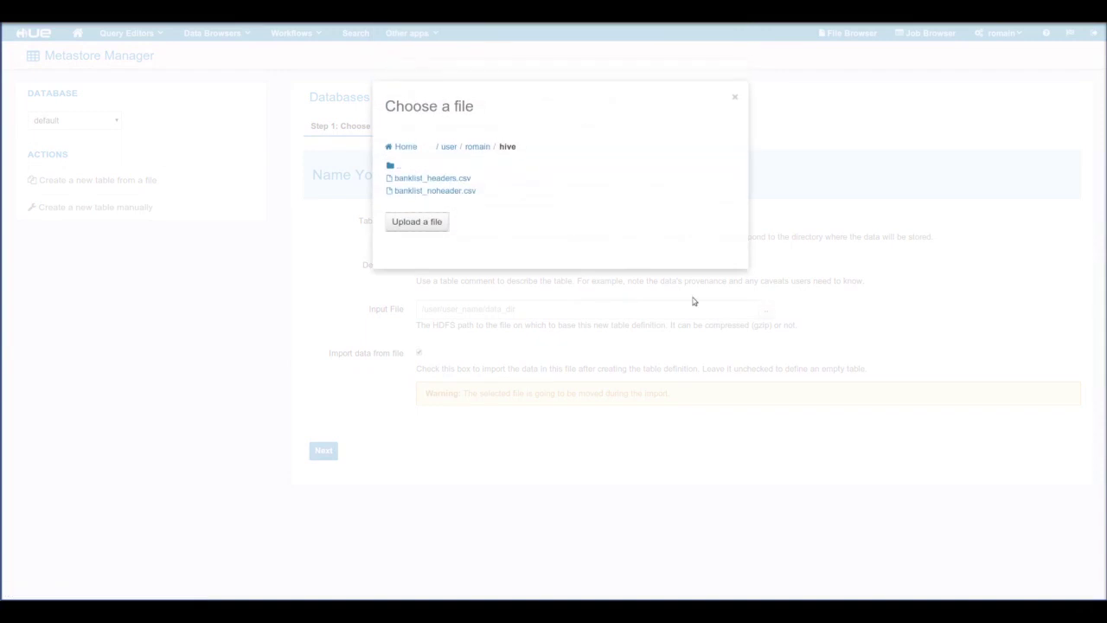
{"action": "left_click", "coordinate": [443, 179]}
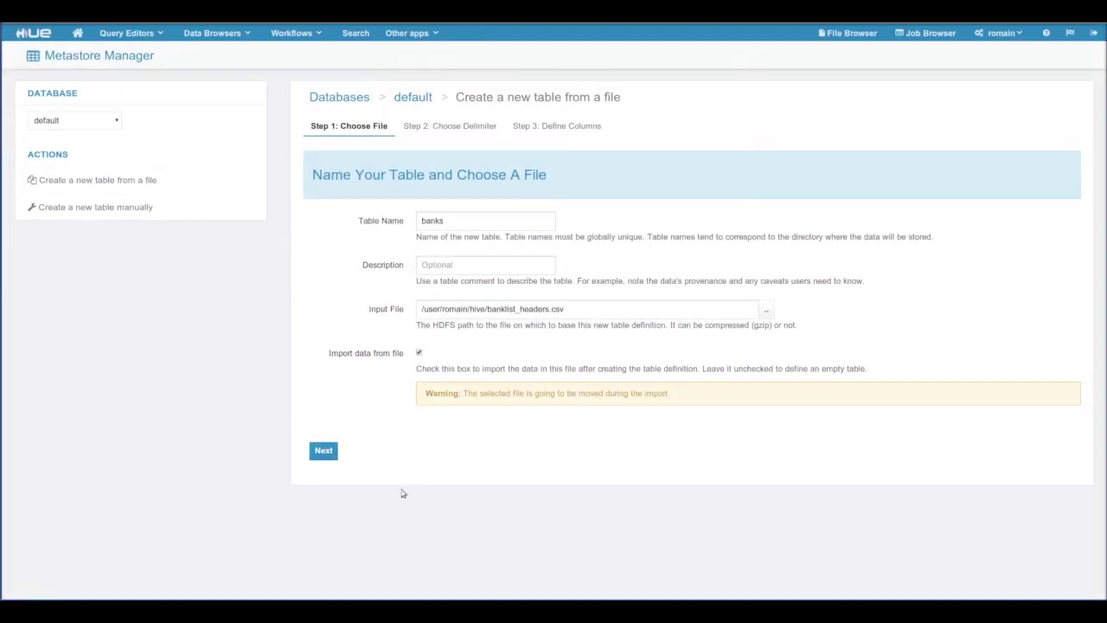
Create the banks table with the comma delimiter, the file's first row as column names, and int as the CERT type
{"action": "left_click", "coordinate": [332, 457]}
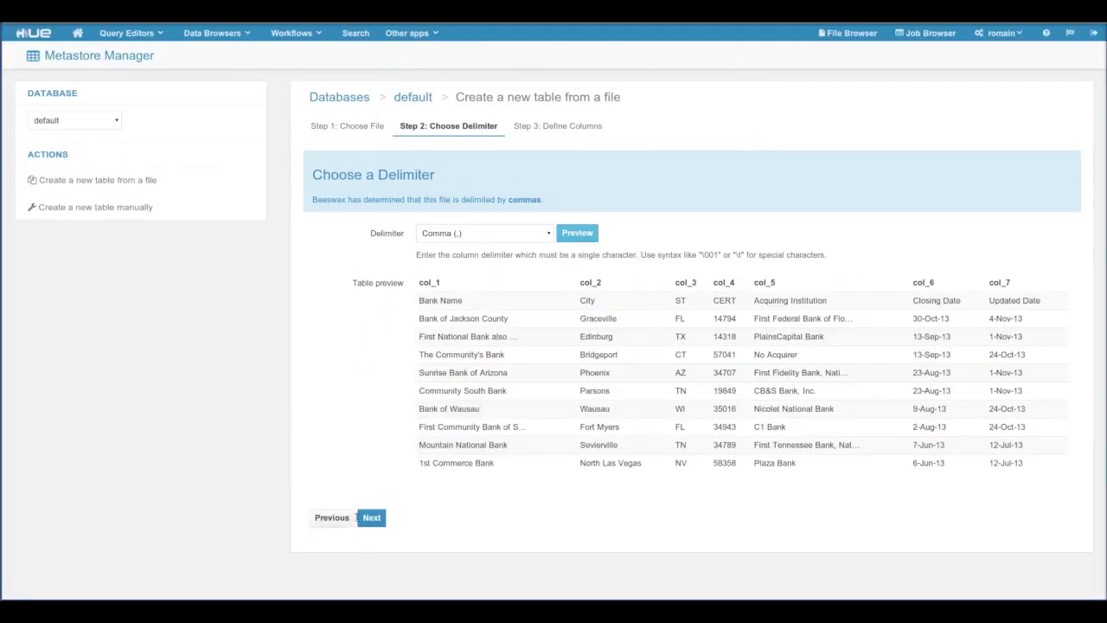
{"action": "left_click", "coordinate": [371, 519]}
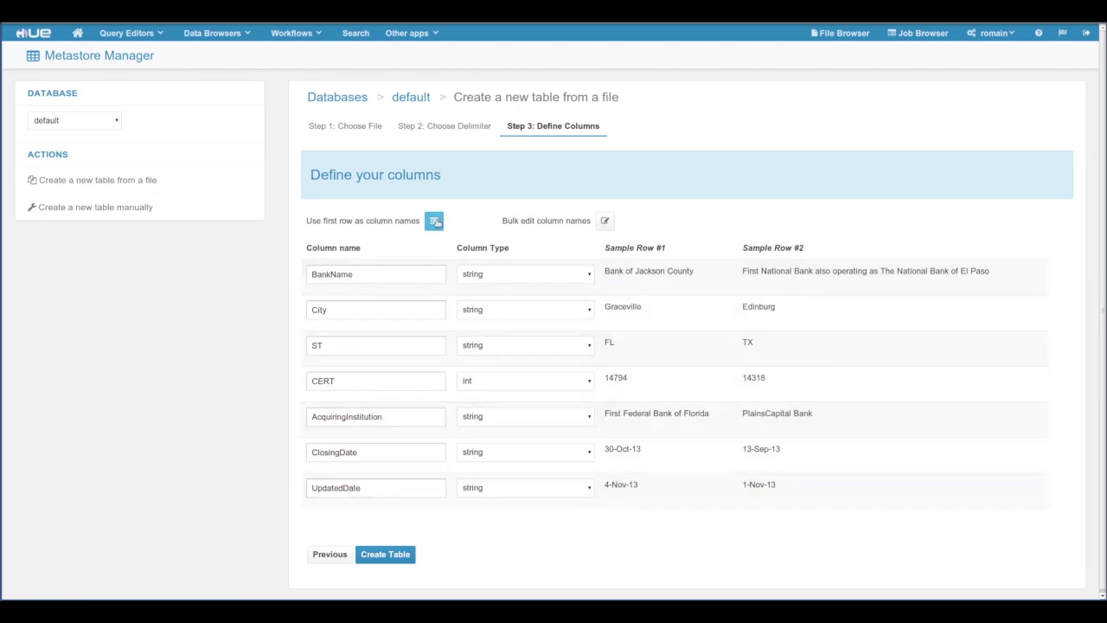
{"action": "left_click", "coordinate": [435, 221]}
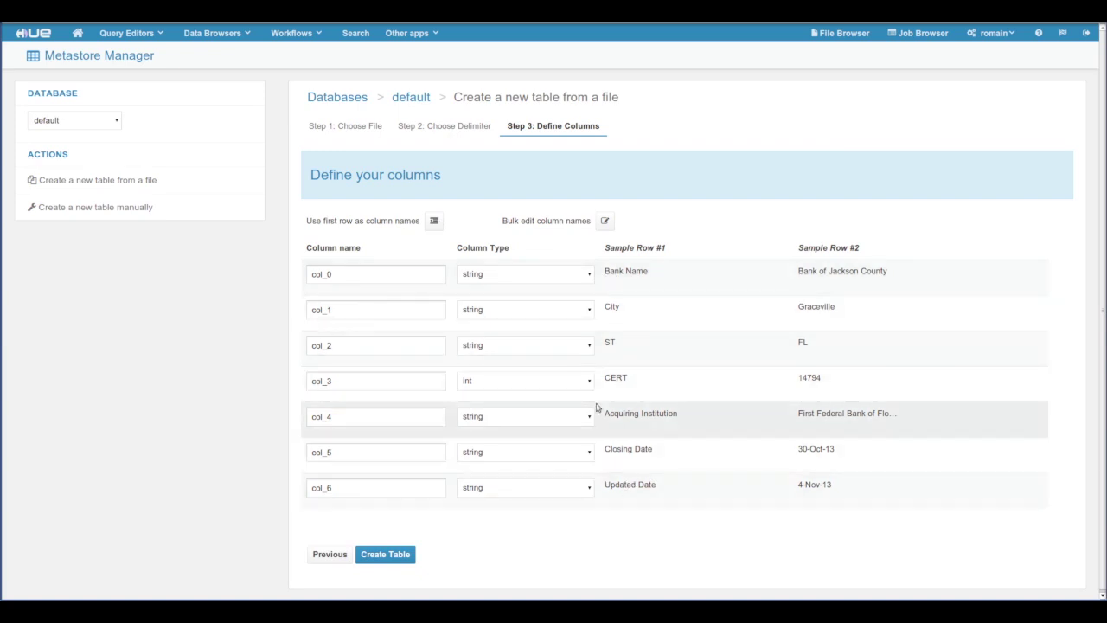
{"action": "left_click", "coordinate": [435, 223]}
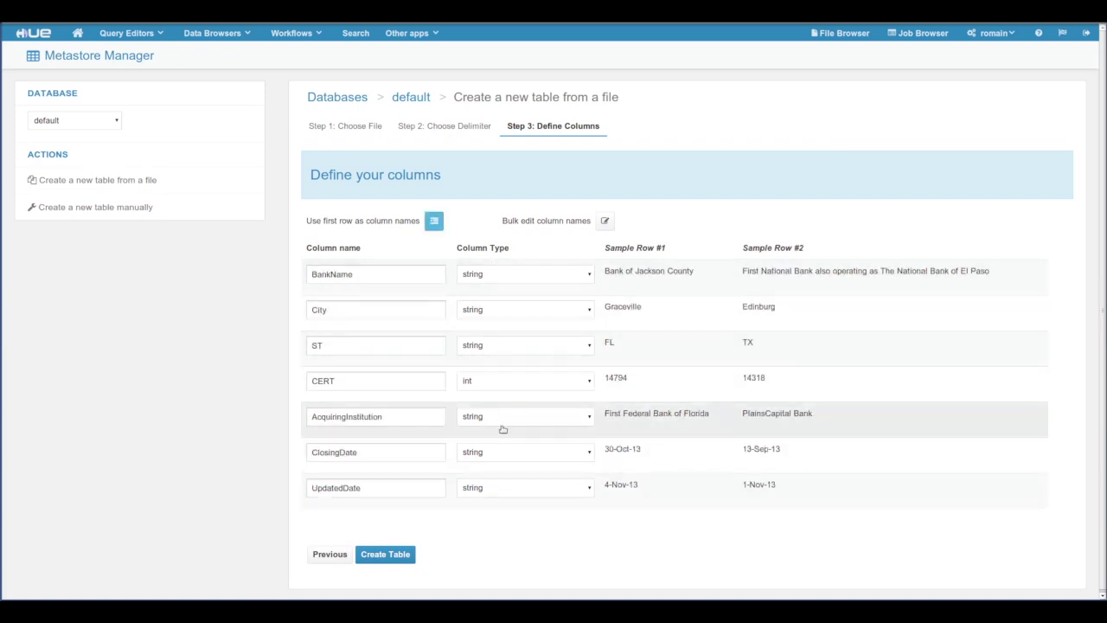
{"action": "left_click", "coordinate": [528, 381]}
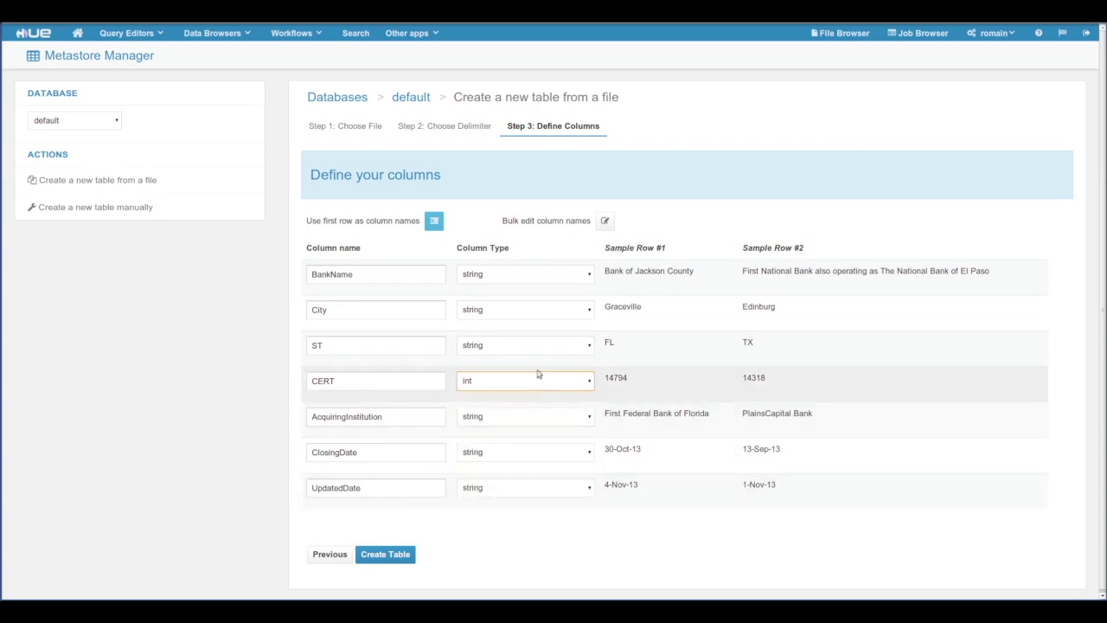
{"action": "left_click", "coordinate": [498, 539]}
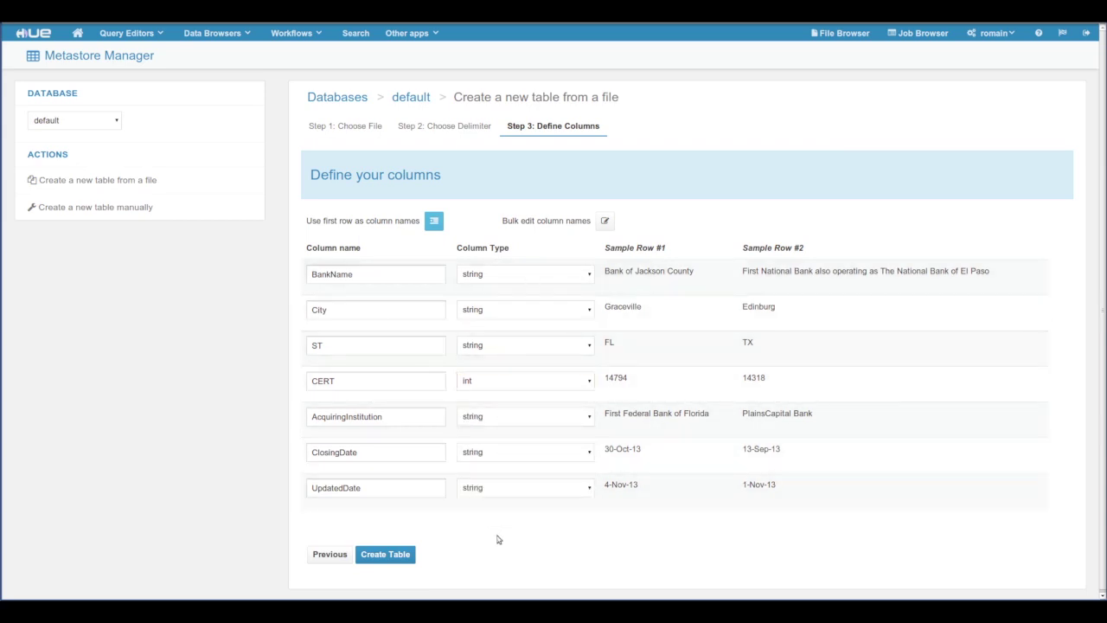
{"action": "left_click", "coordinate": [383, 563]}
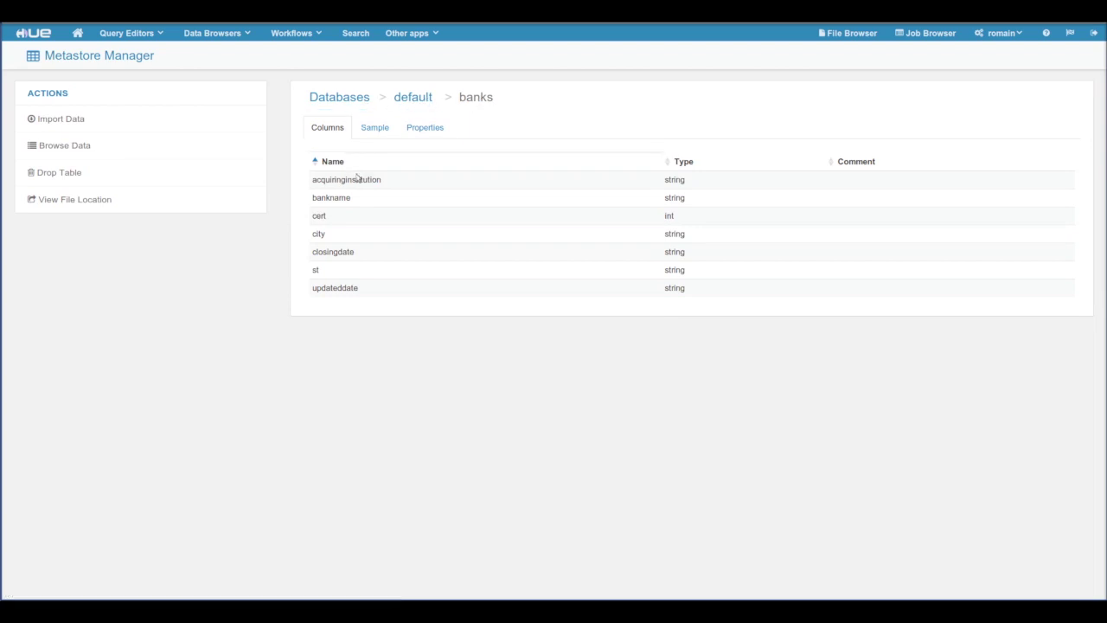
Examine the banks table's sample rows for misparsed values and view its properties
{"action": "left_click", "coordinate": [380, 129]}
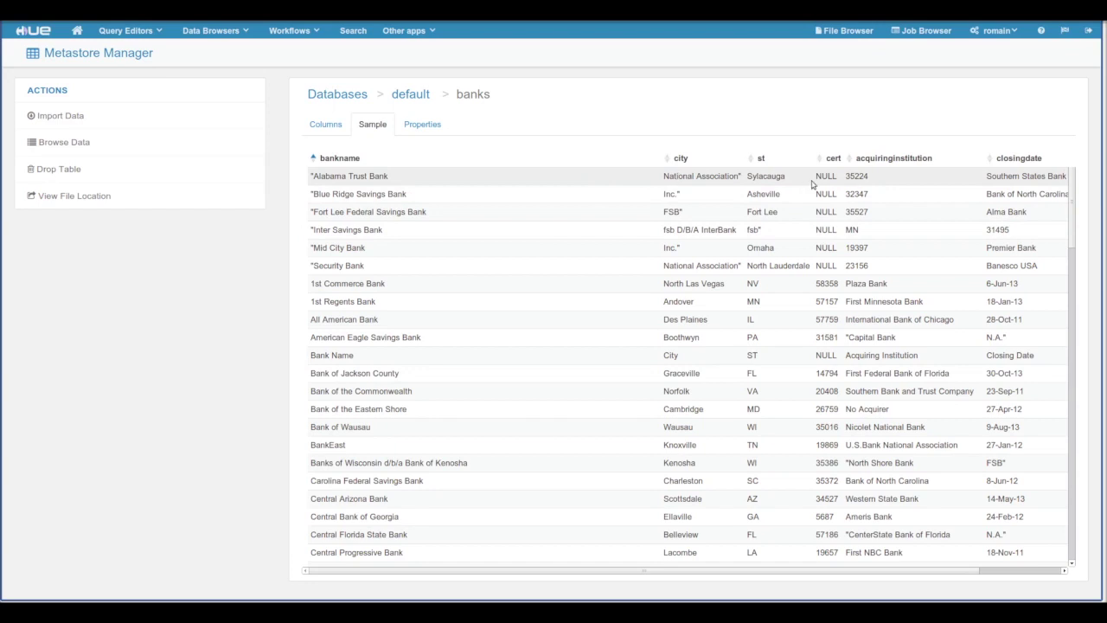
{"action": "scroll", "coordinate": [852, 329], "scroll_direction": "down", "scroll_amount": 1}
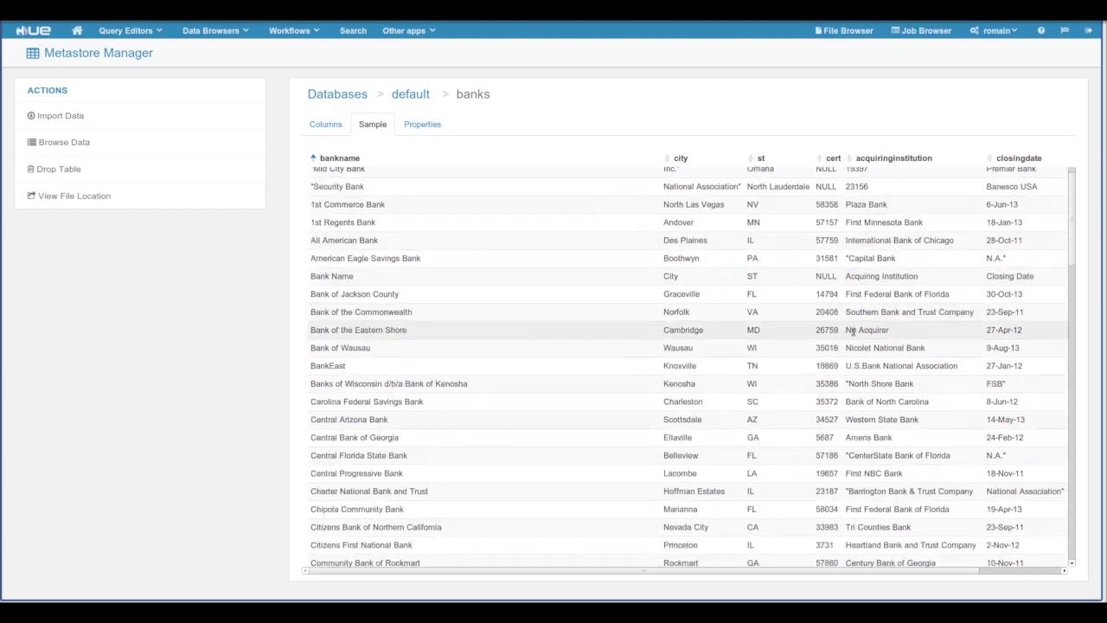
{"action": "scroll", "coordinate": [852, 329], "scroll_direction": "down", "scroll_amount": 1}
{"action": "scroll", "coordinate": [837, 418], "scroll_direction": "down", "scroll_amount": 2}
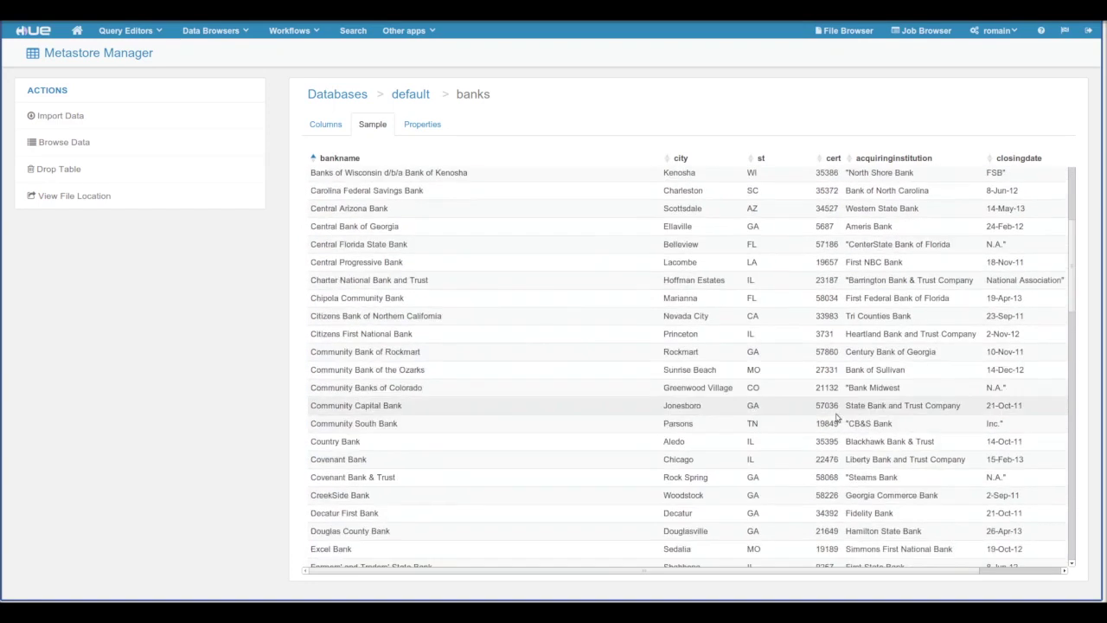
{"action": "scroll", "coordinate": [836, 417], "scroll_direction": "down", "scroll_amount": 1}
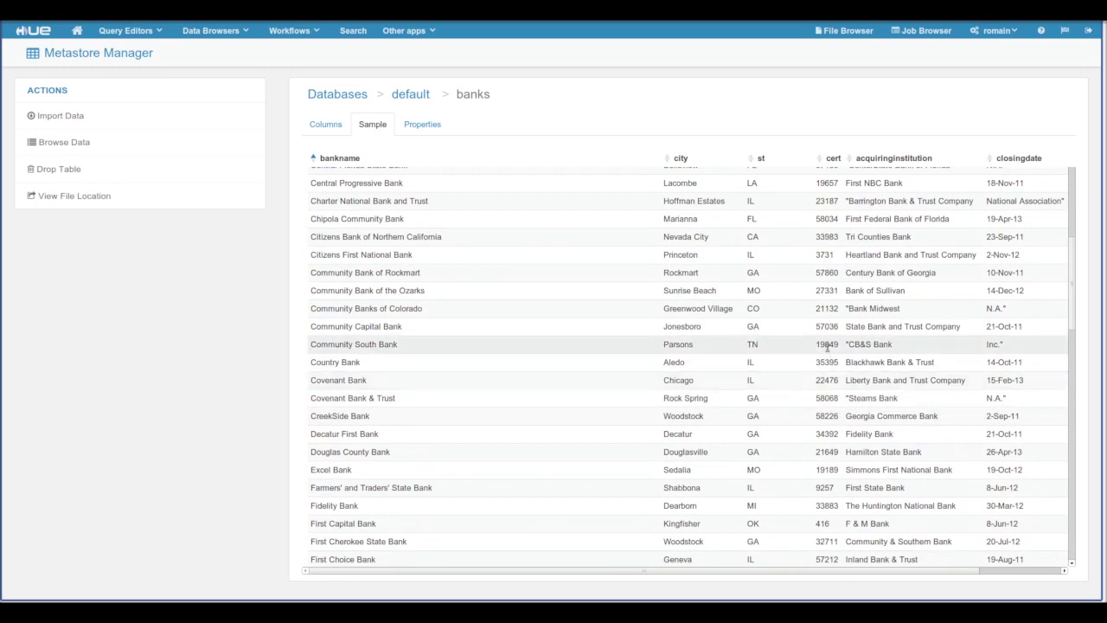
{"action": "scroll", "coordinate": [826, 344], "scroll_direction": "up", "scroll_amount": 5}
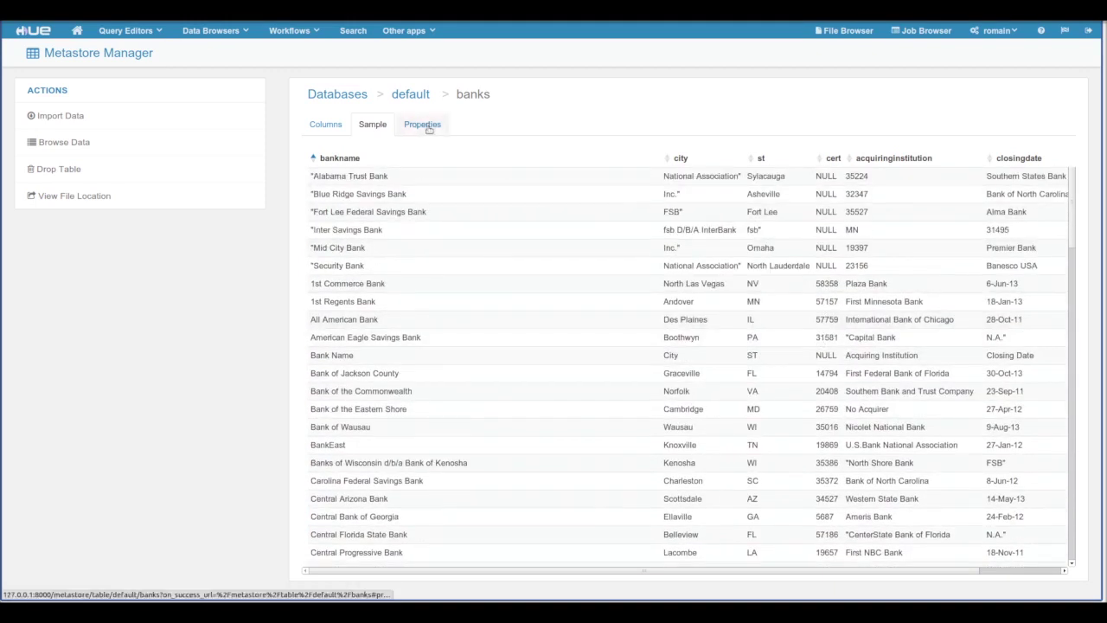
{"action": "left_click", "coordinate": [424, 125]}
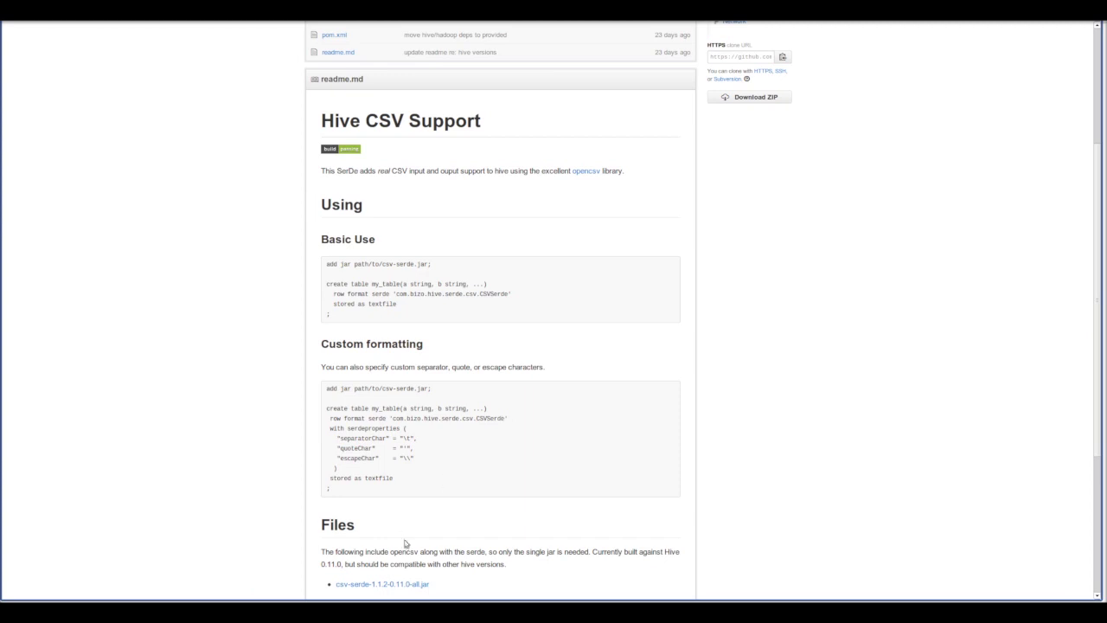
Download csv-serde-1.1.2-0.11.0-all.jar from the Files section of the Hive CSV Support readme
{"action": "right_click", "coordinate": [397, 585]}
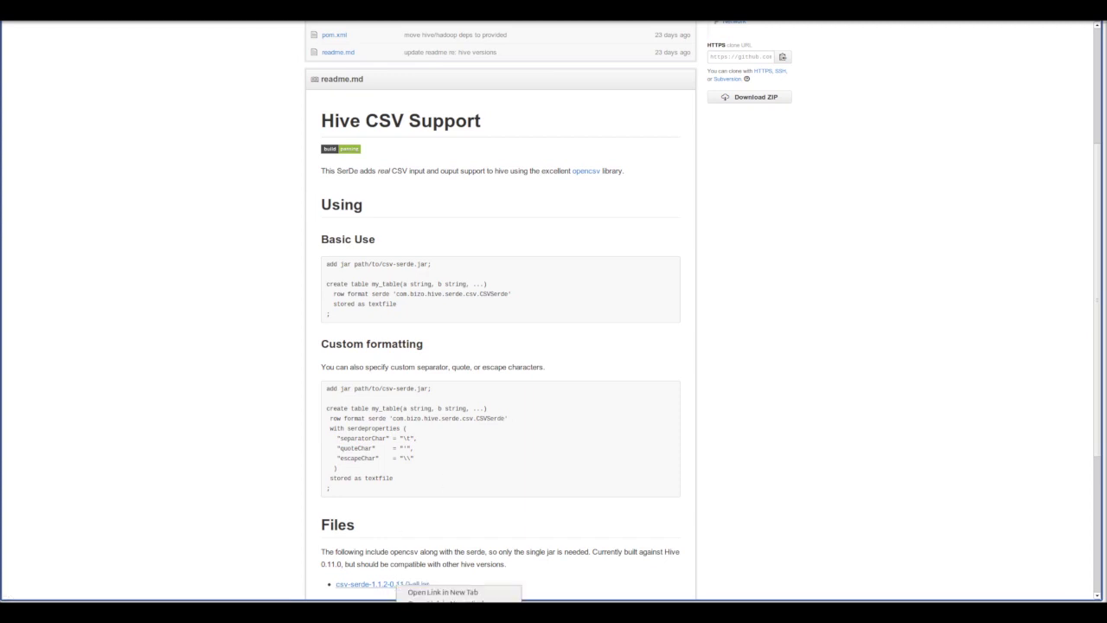
{"action": "key", "text": "k"}
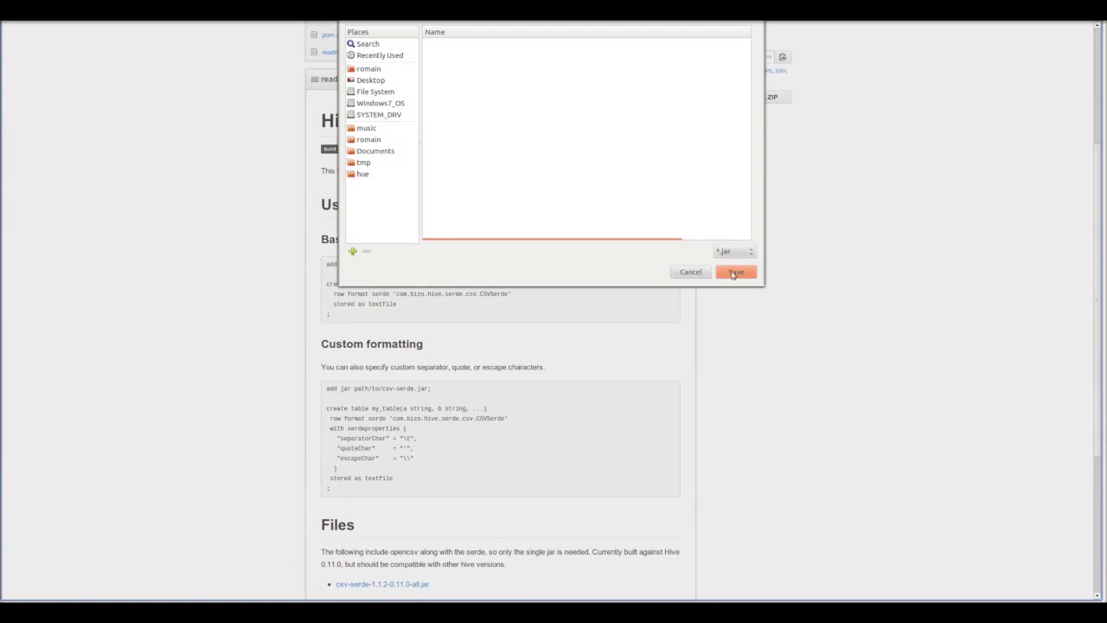
{"action": "left_click", "coordinate": [736, 272]}
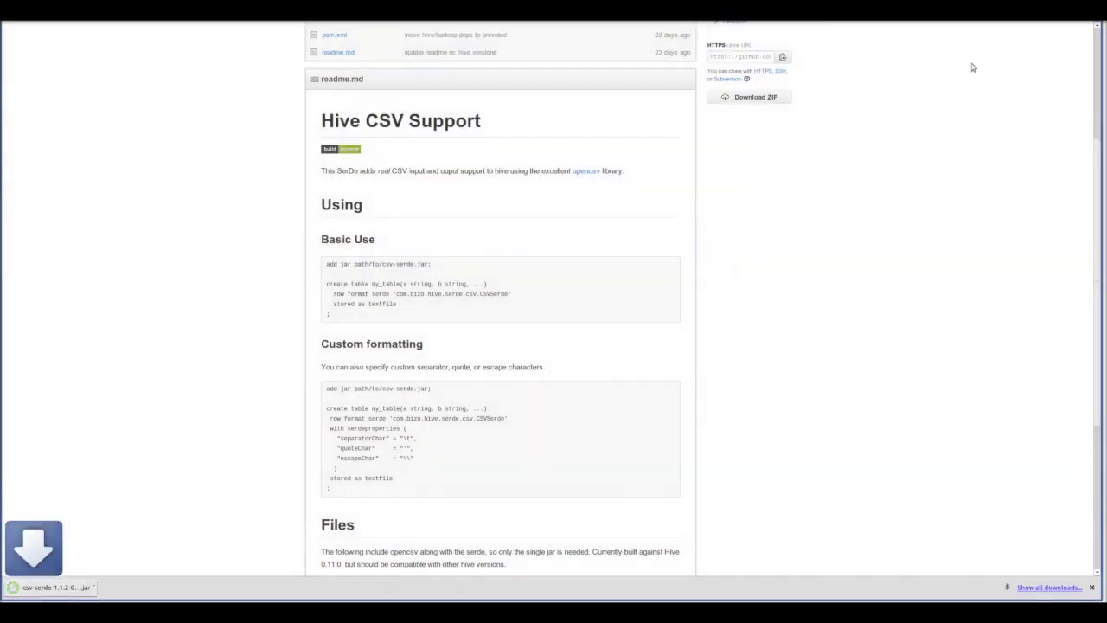
Switch to the Beeswax Query Editor and select the default database
{"action": "key", "text": "ctrl+Tab"}
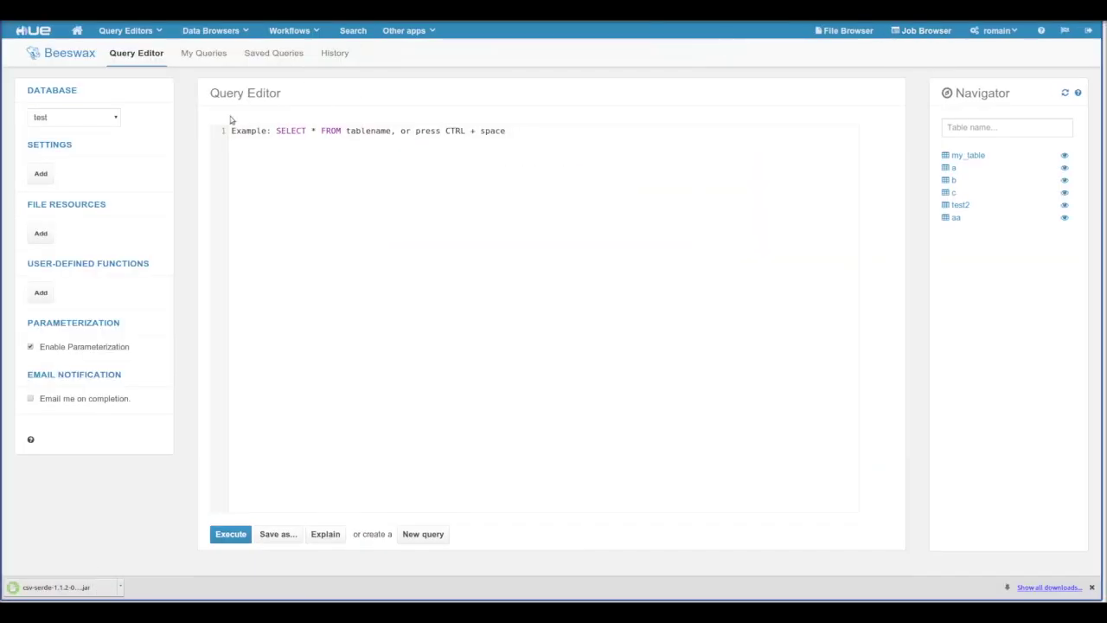
{"action": "left_click", "coordinate": [71, 117]}
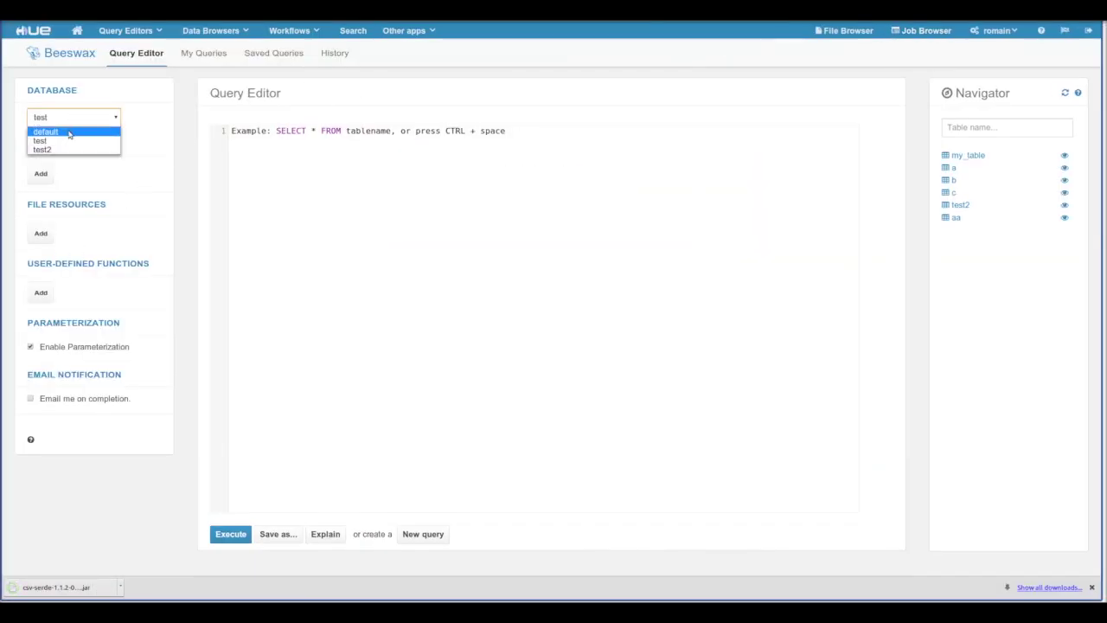
{"action": "left_click", "coordinate": [71, 132]}
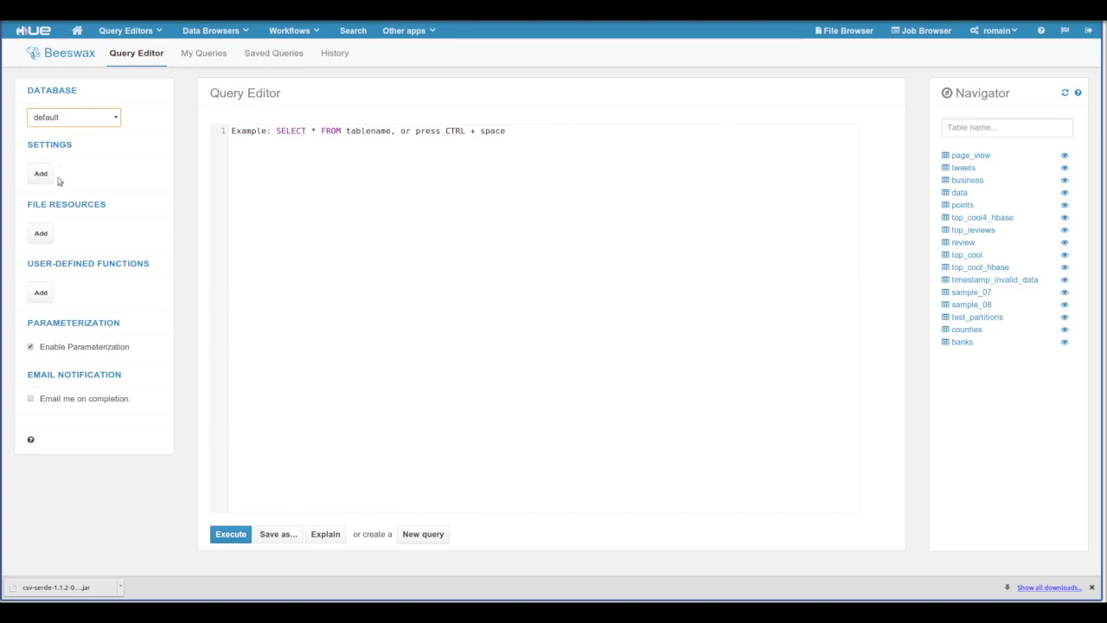
Add a jar file resource, uploading csv-serde-1.1.2-0.11.0-all.jar from the downloads folder to the hive folder and choosing it as the path
{"action": "left_click", "coordinate": [43, 235]}
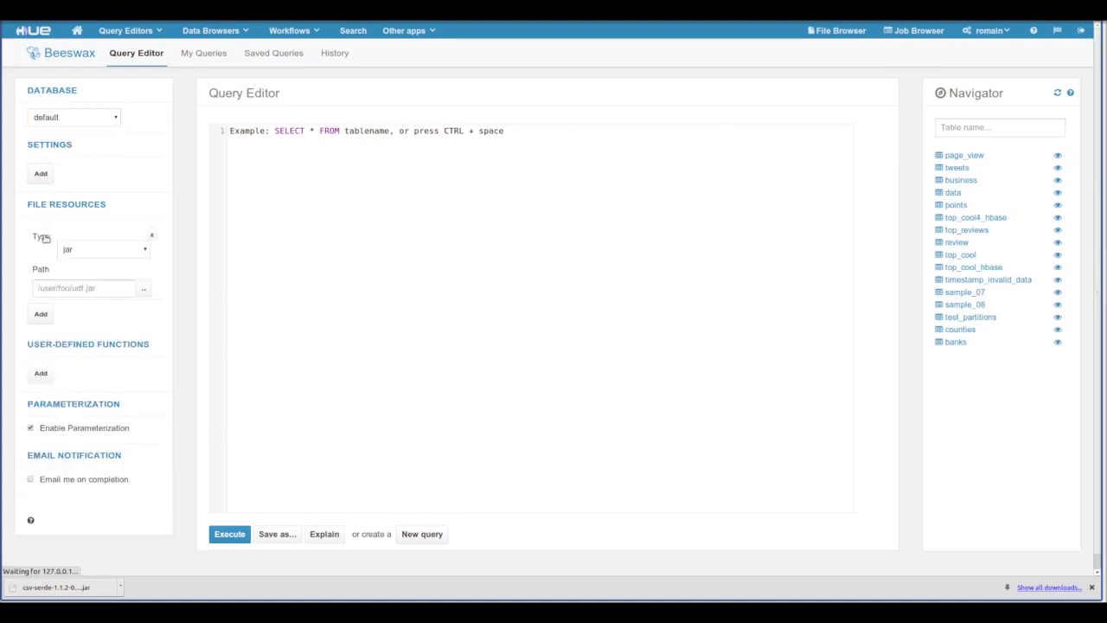
{"action": "left_click", "coordinate": [146, 288]}
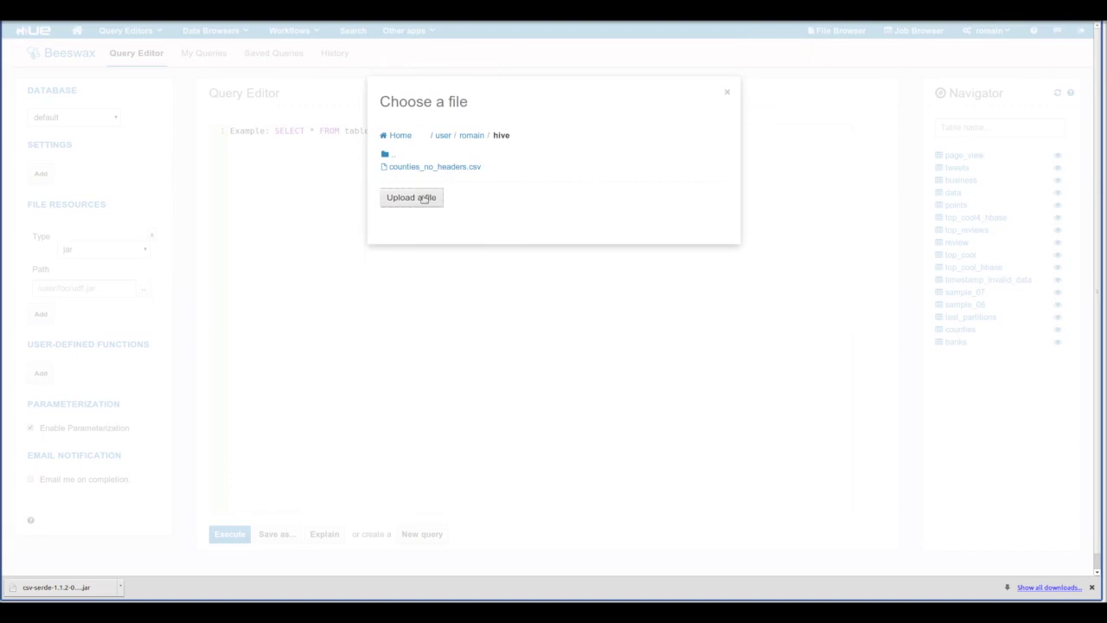
{"action": "left_click", "coordinate": [421, 198]}
{"action": "double_click", "coordinate": [457, 76]}
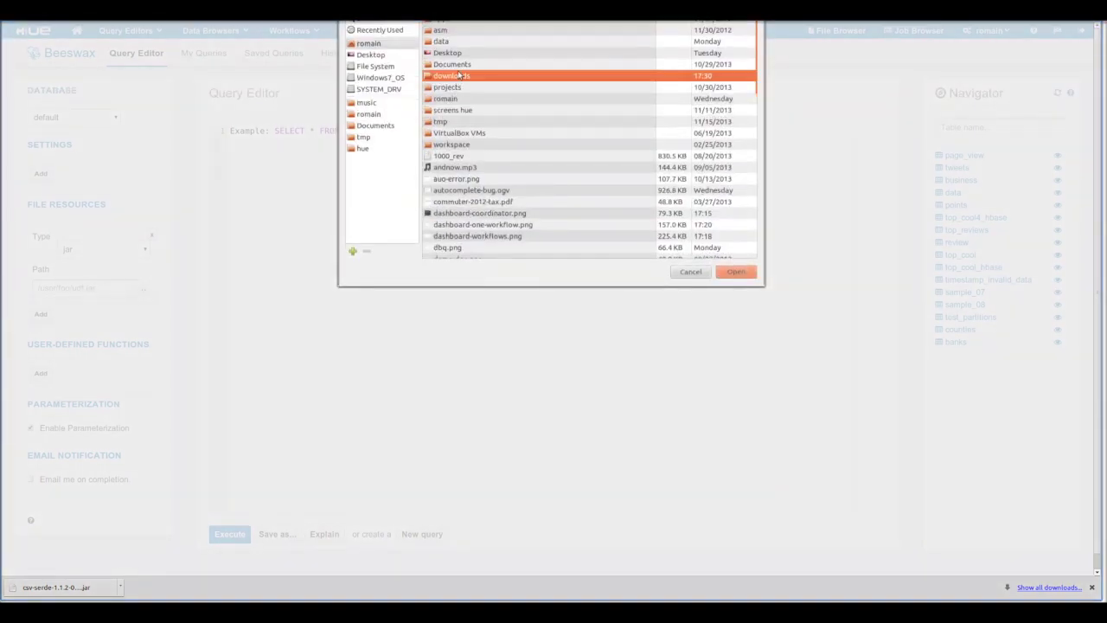
{"action": "double_click", "coordinate": [475, 32]}
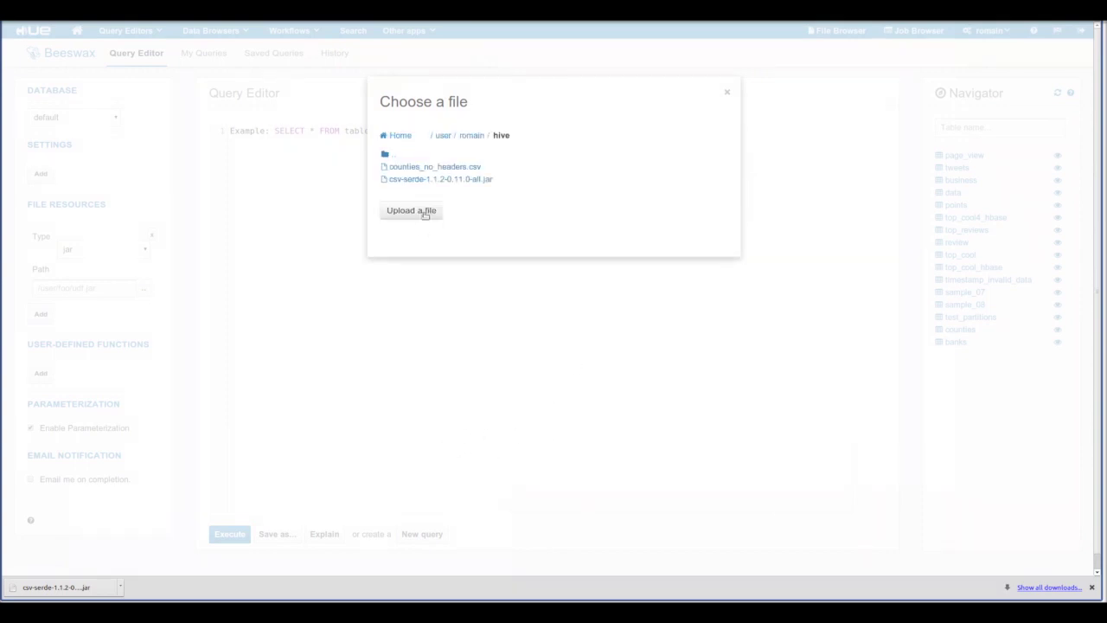
{"action": "left_click", "coordinate": [430, 180]}
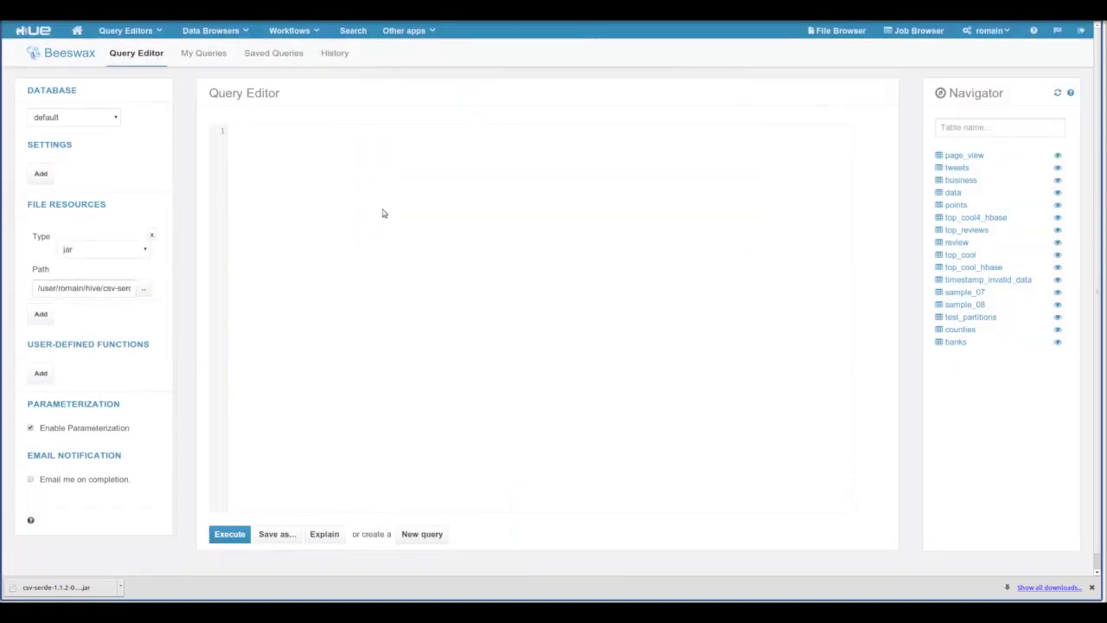
Execute the query ALTER TABLE banks SET SERDE 'com.bizo.hive.serde.csv.CSVSerde';
{"action": "type", "text": "ALTER TABLE banks SET SERDE 'com.bizo.hive.serde.csv.CSVSerde';"}
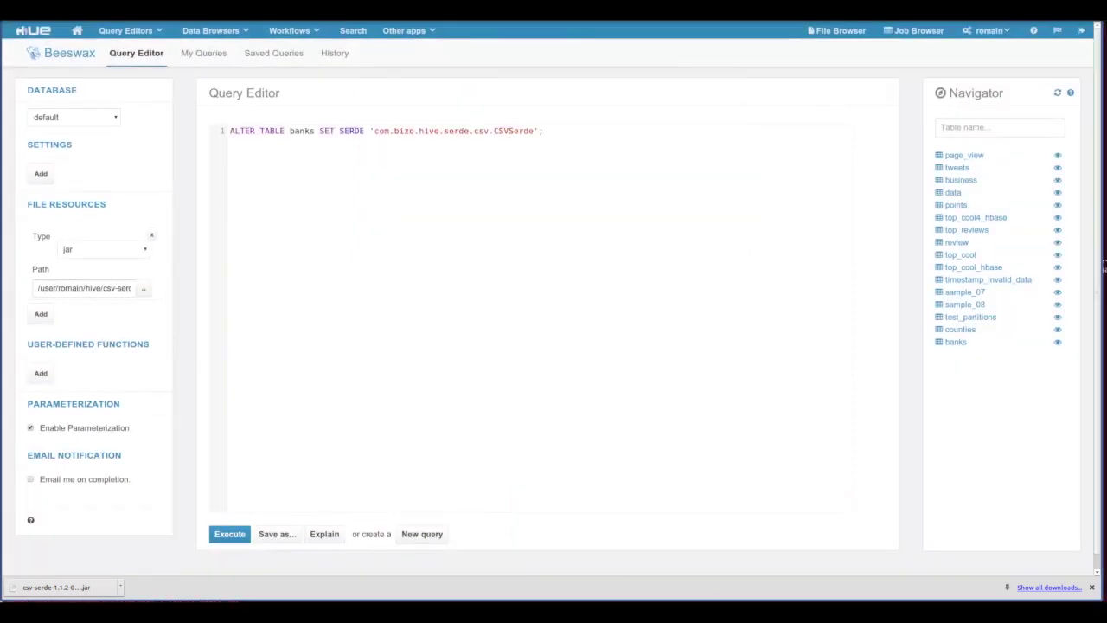
{"action": "left_click", "coordinate": [230, 535]}
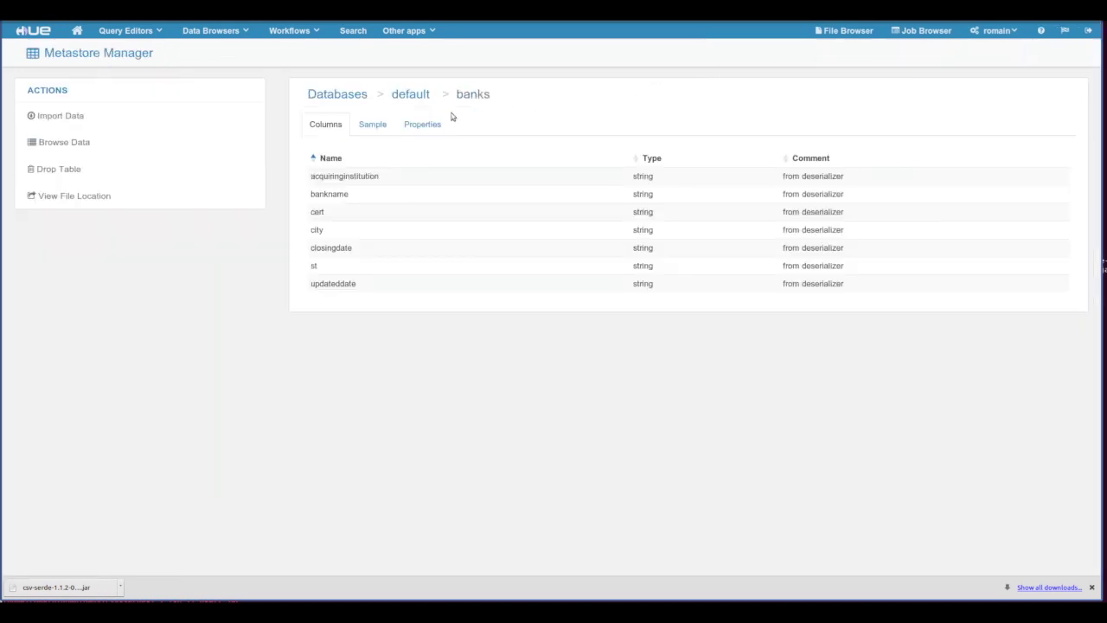
Check the banks table's serialization library in its properties and review how its sample rows are parsed
{"action": "left_click", "coordinate": [420, 124]}
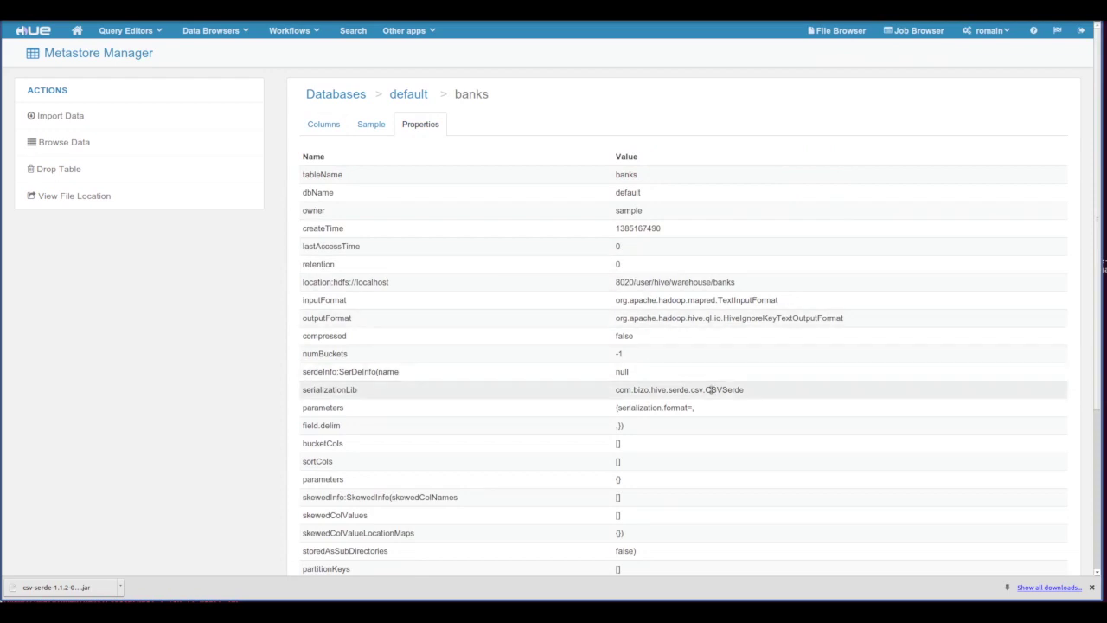
{"action": "left_click", "coordinate": [368, 125]}
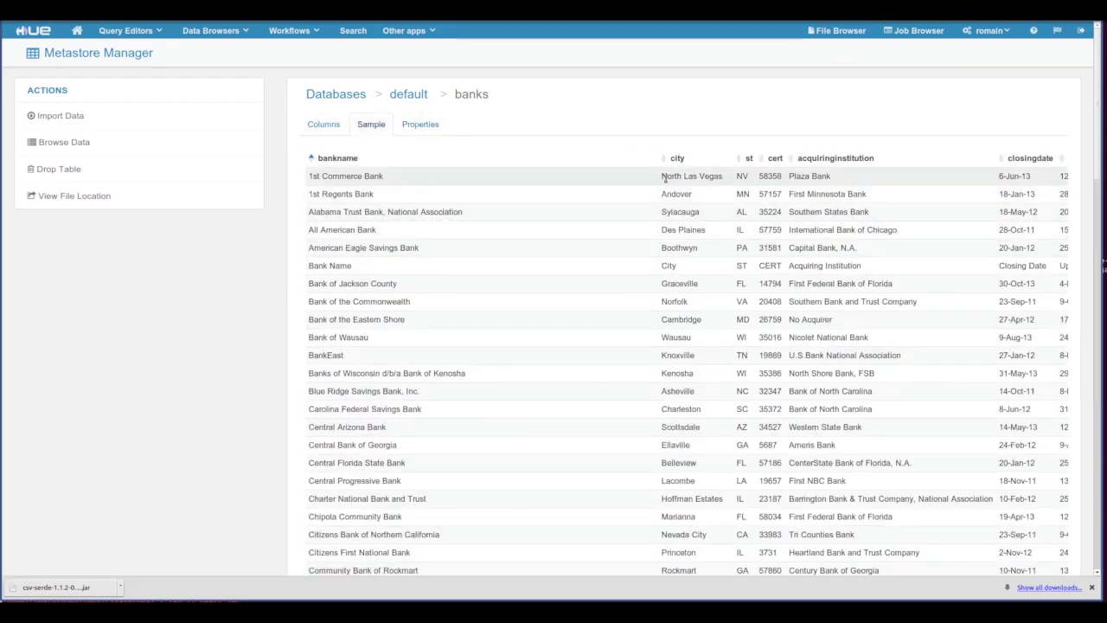
{"action": "scroll", "coordinate": [772, 176], "scroll_direction": "down", "scroll_amount": 1}
{"action": "scroll", "coordinate": [772, 176], "scroll_direction": "up", "scroll_amount": 1}
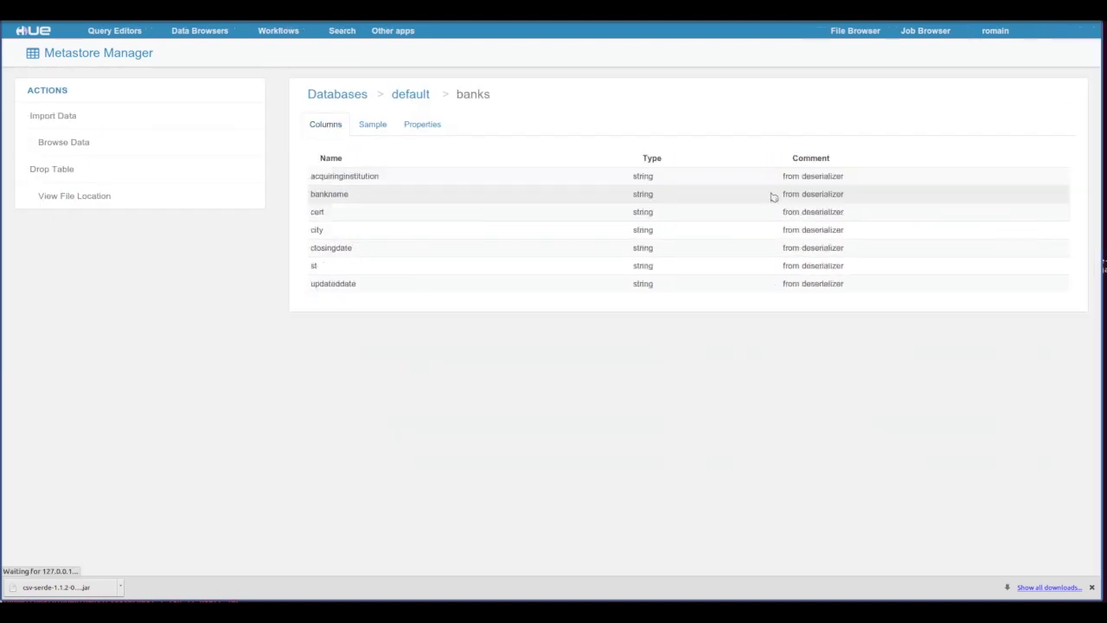
{"action": "left_click", "coordinate": [373, 126]}
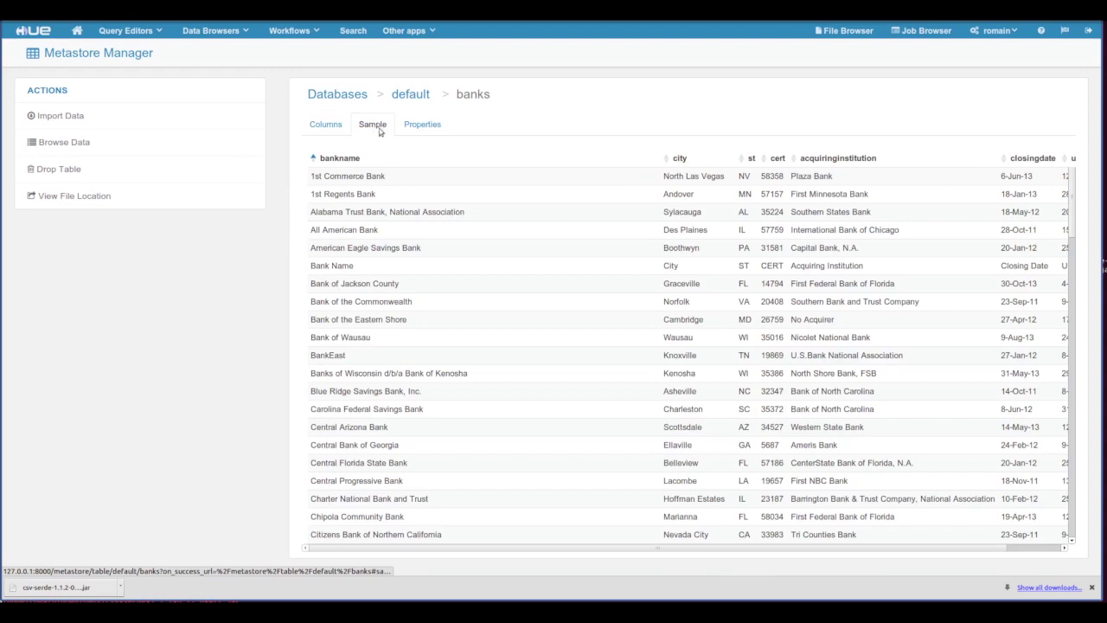
{"action": "left_click", "coordinate": [423, 125]}
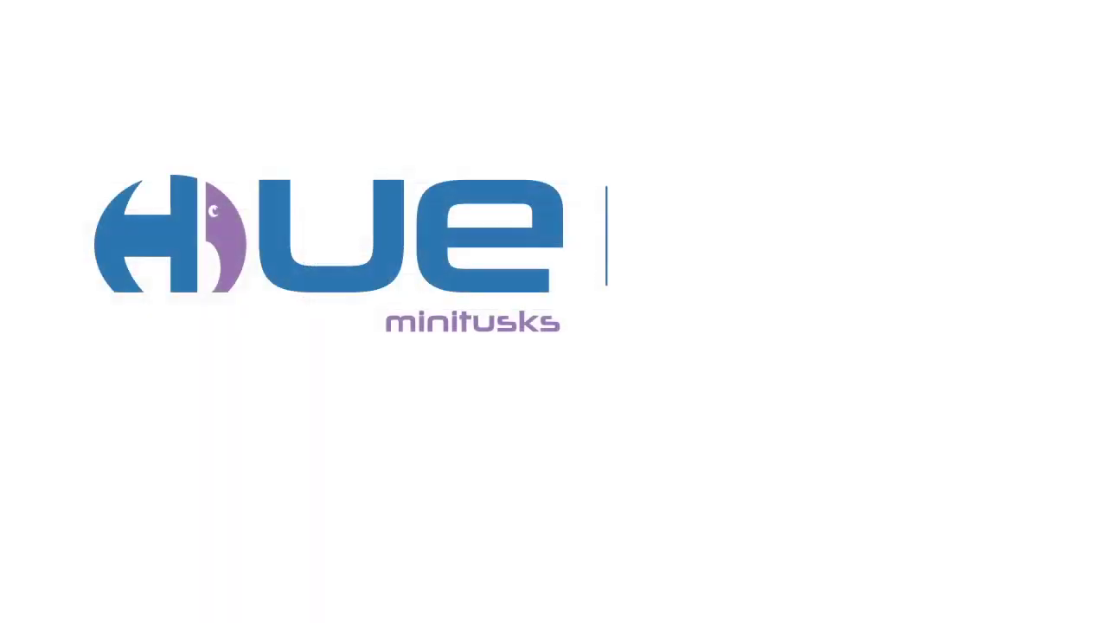